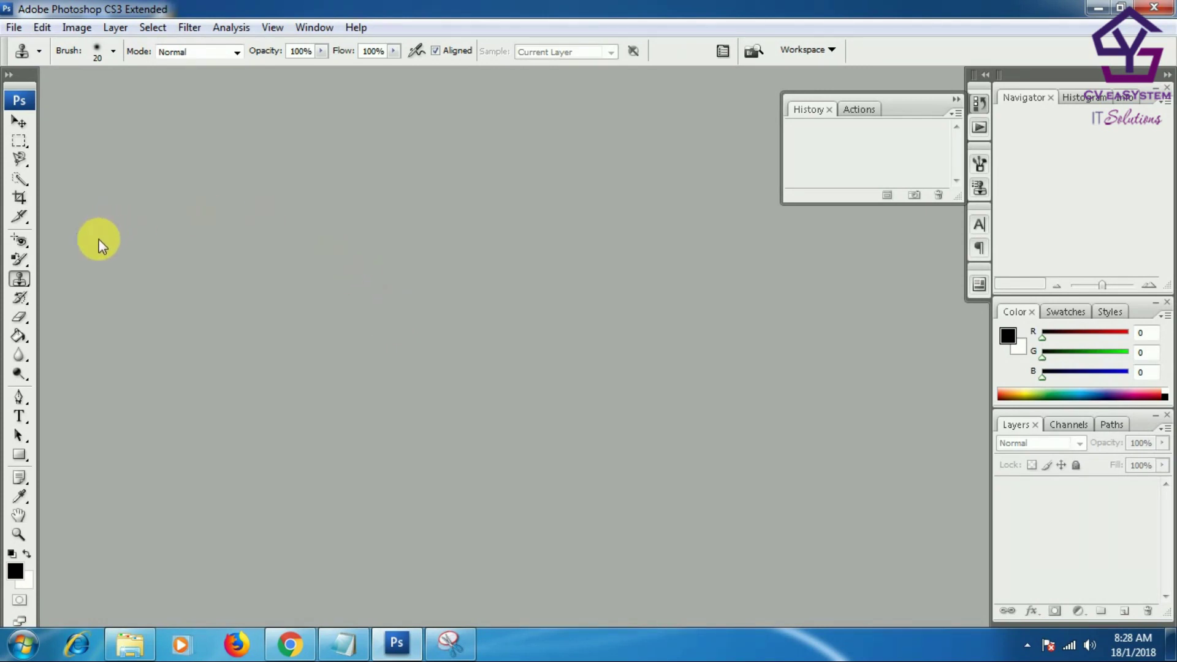
- Review the stamp and brush tool flyouts, keep Clone Stamp active, and bring up the Notepad notes
{"action": "right_click", "coordinate": [21, 280]}
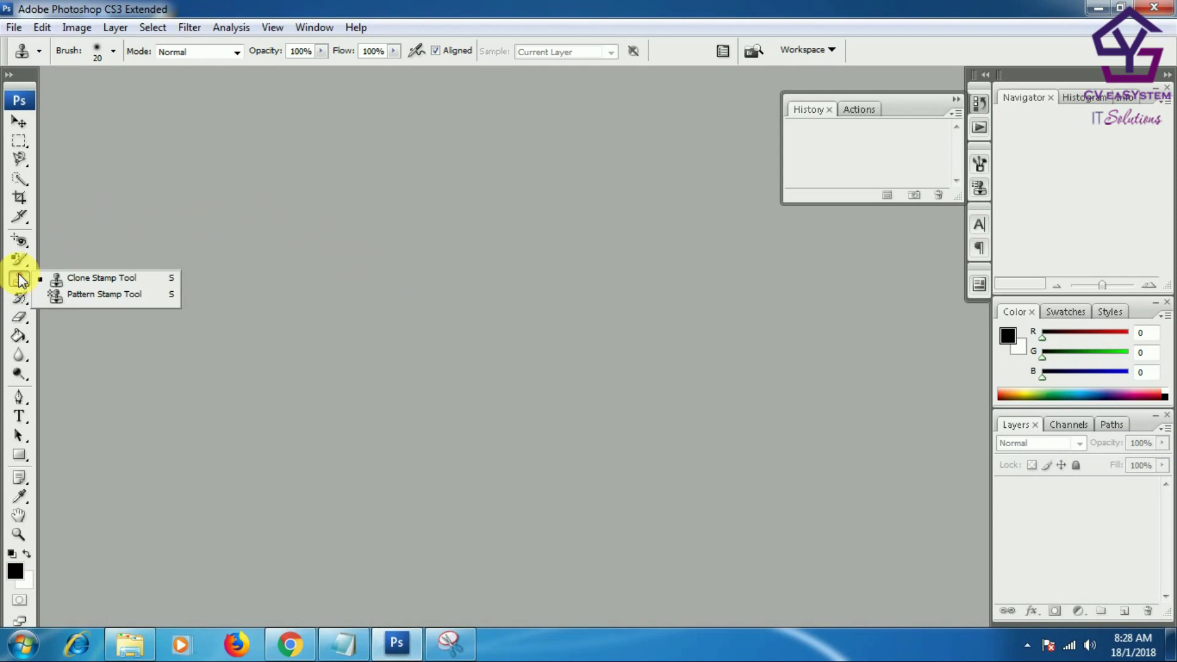
{"action": "left_click", "coordinate": [14, 258]}
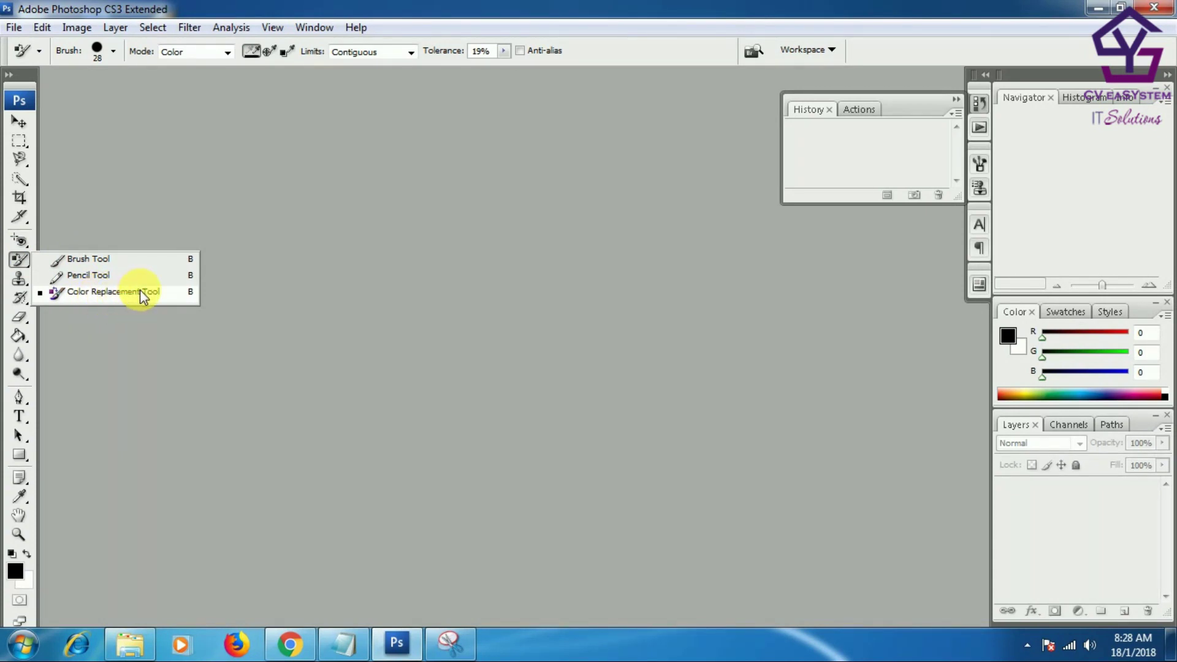
{"action": "left_click", "coordinate": [21, 282]}
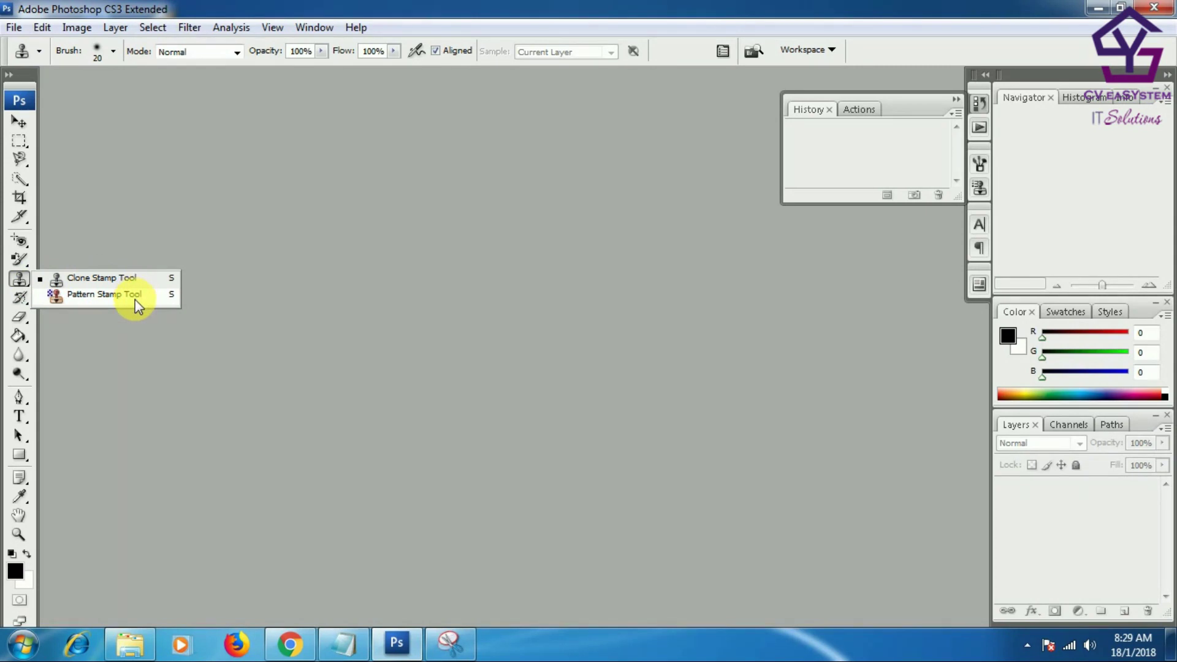
{"action": "left_click", "coordinate": [349, 641]}
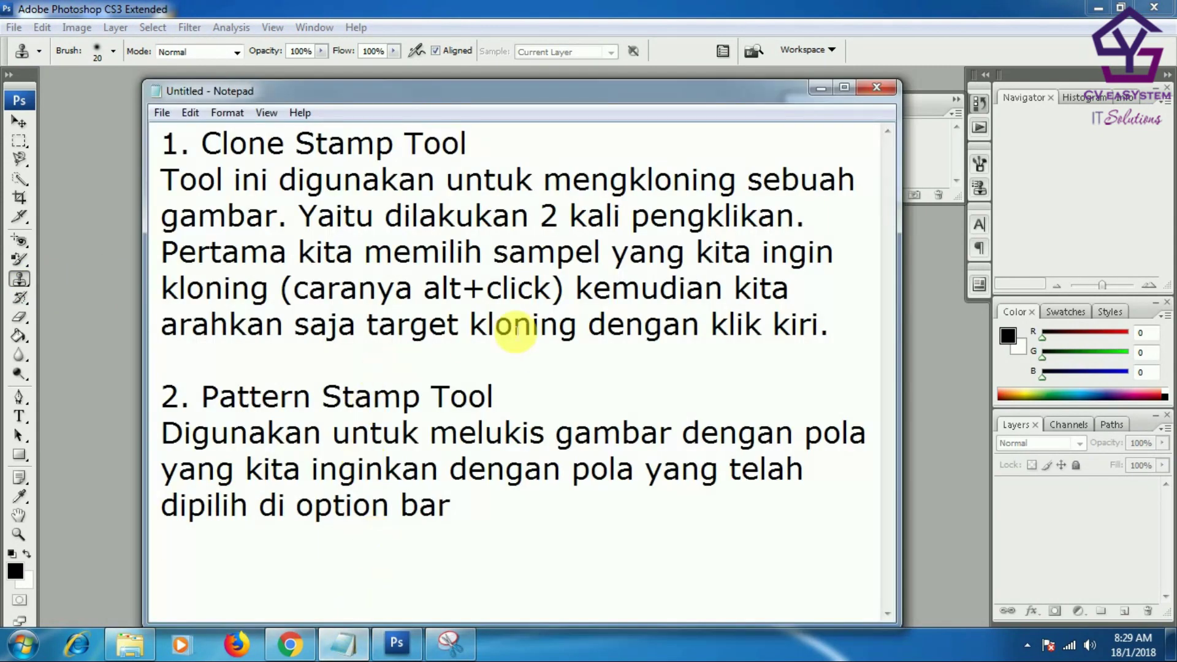
- Move the stamp-tool notes window aside, then minimize Notepad to reveal Photoshop
{"action": "left_click_drag", "start_coordinate": [599, 93], "coordinate": [639, 99]}
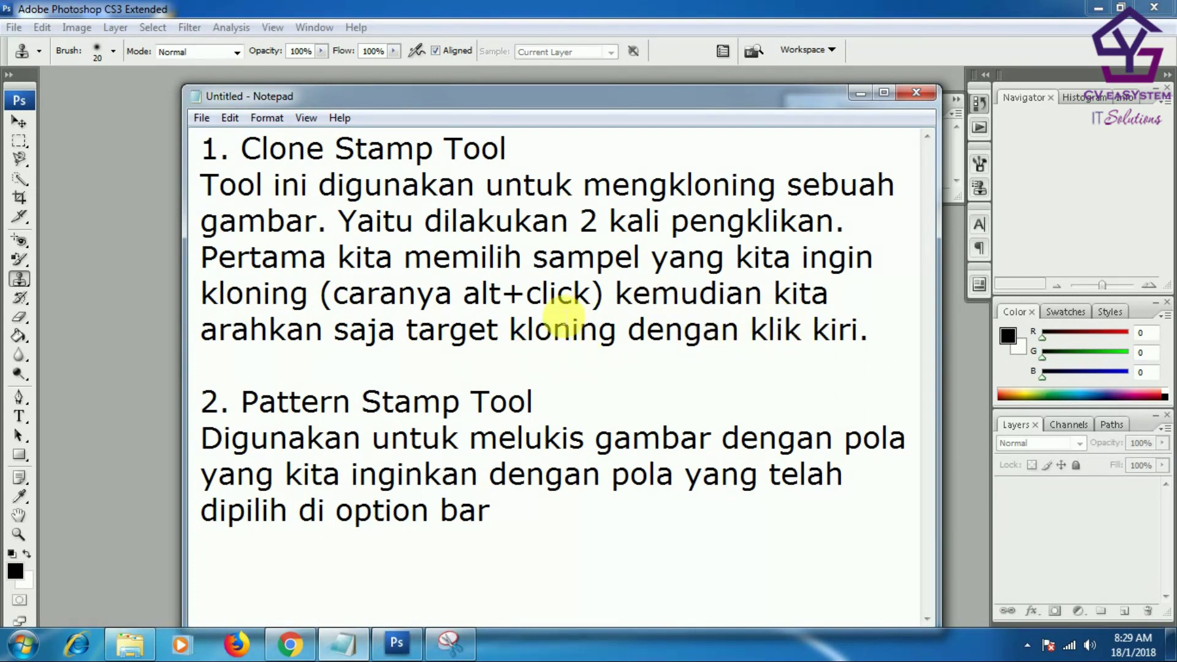
{"action": "left_click", "coordinate": [859, 93]}
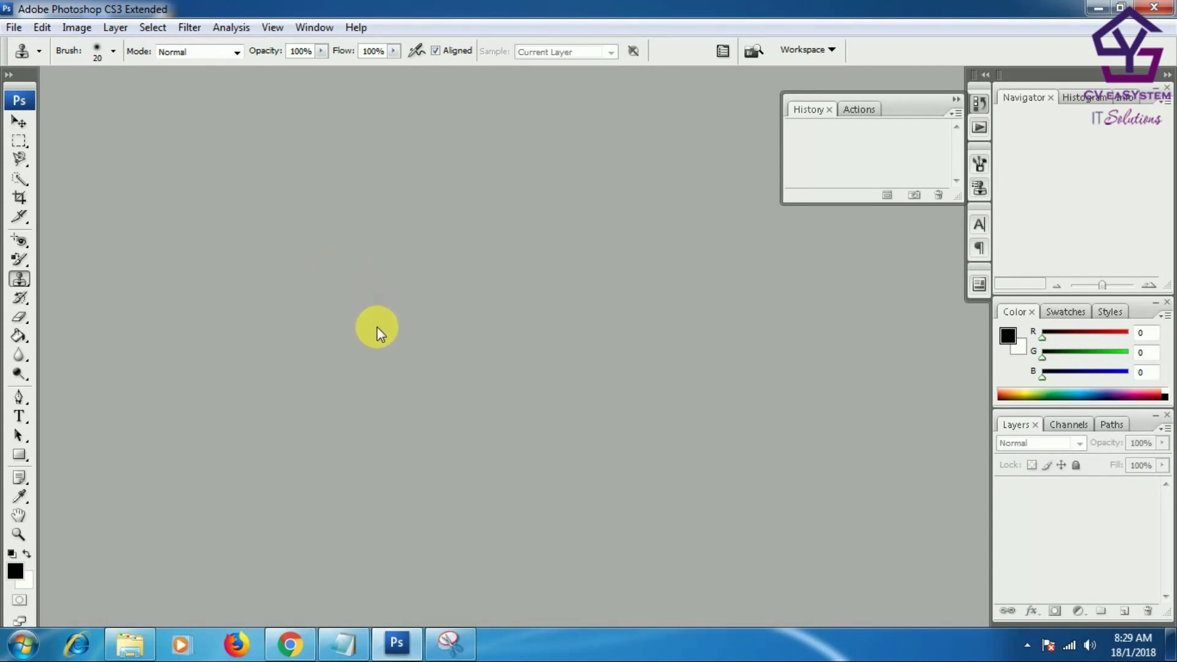
- Drag dilaut.jpg from the Explorer Pictures library into Photoshop to open it
{"action": "left_click", "coordinate": [135, 644]}
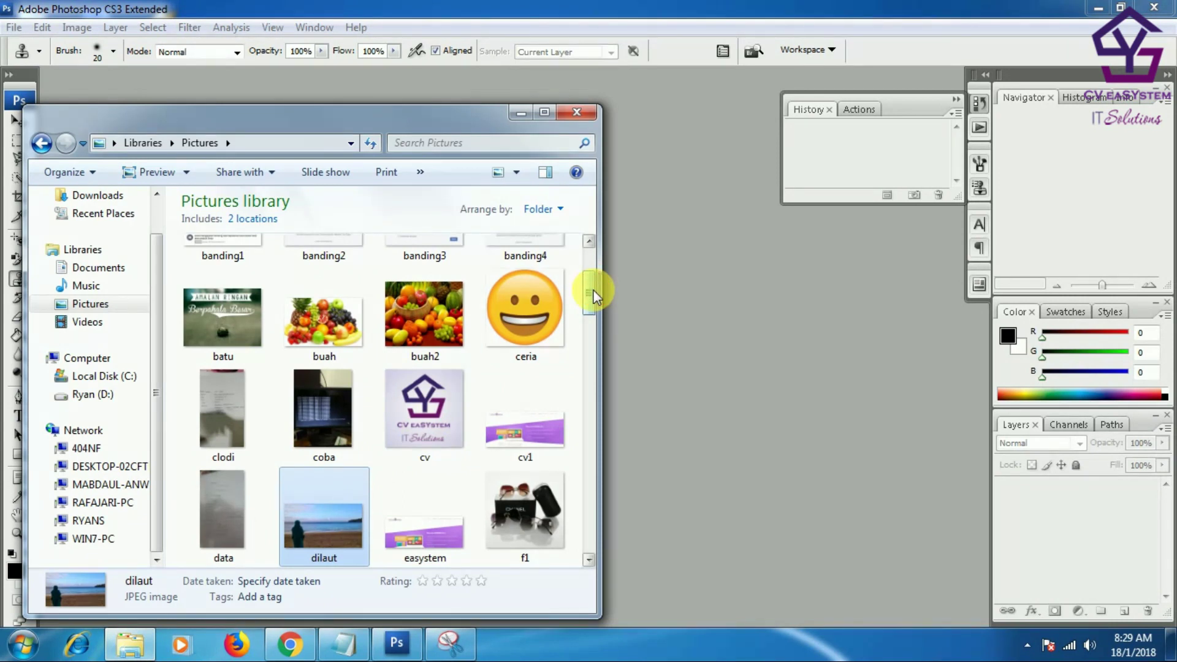
{"action": "left_click_drag", "start_coordinate": [593, 290], "coordinate": [593, 307]}
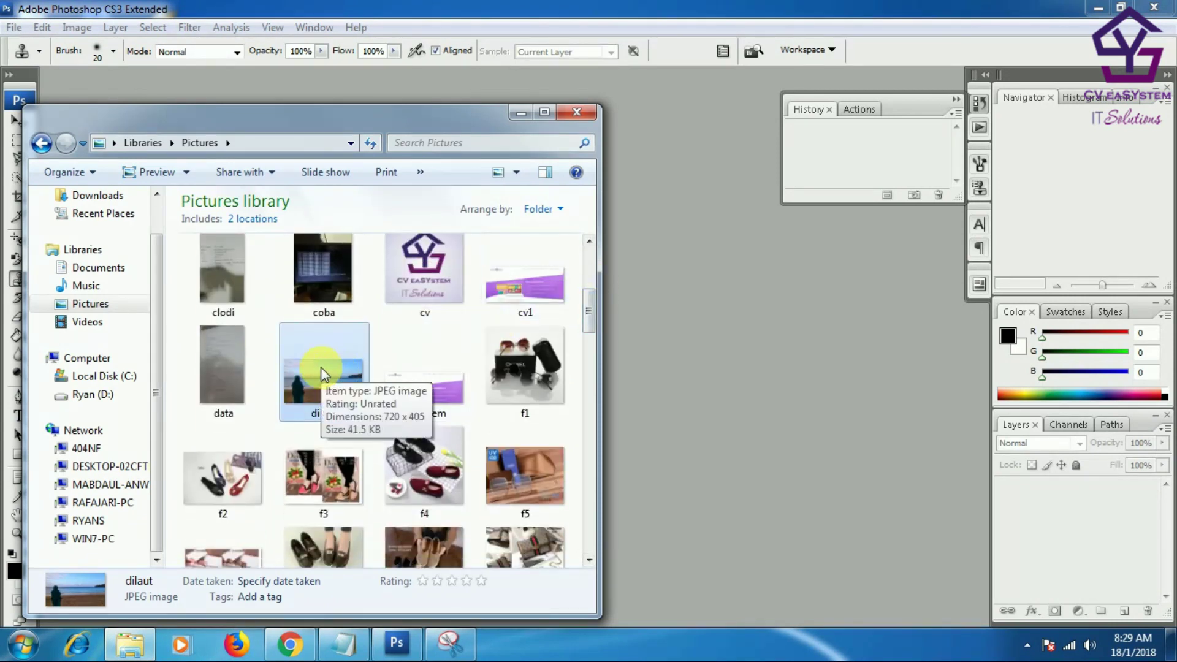
{"action": "left_click_drag", "start_coordinate": [325, 371], "coordinate": [722, 404]}
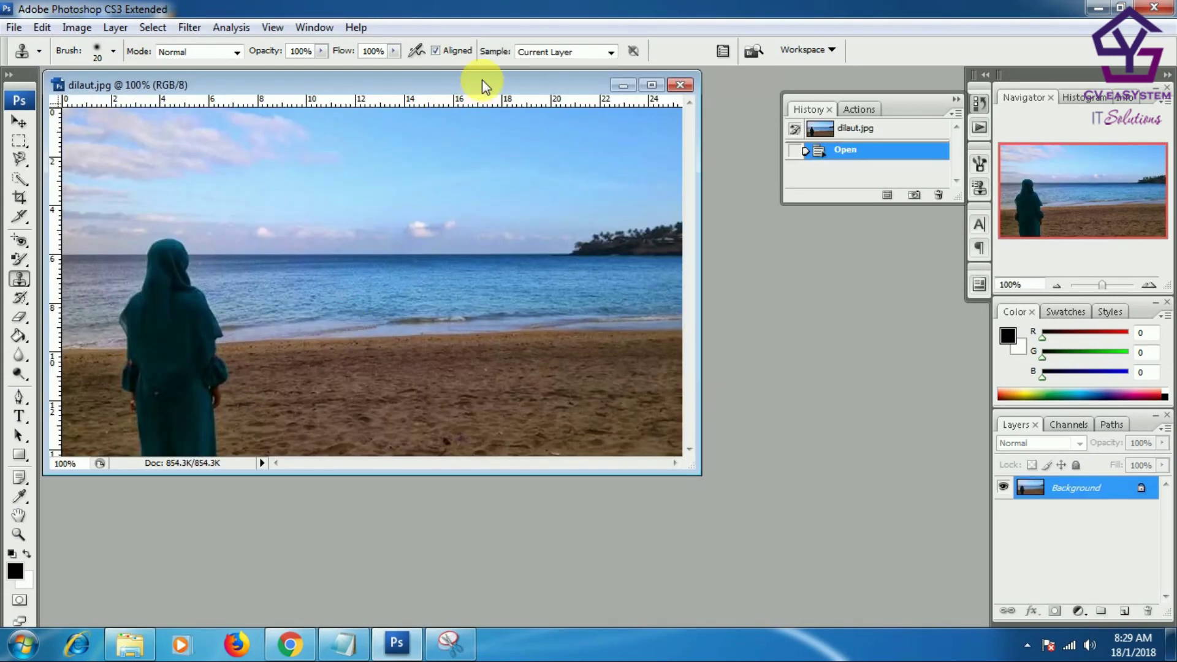
- Reposition the dilaut.jpg window and make the Clone Stamp Tool active
{"action": "left_click_drag", "start_coordinate": [481, 83], "coordinate": [604, 116]}
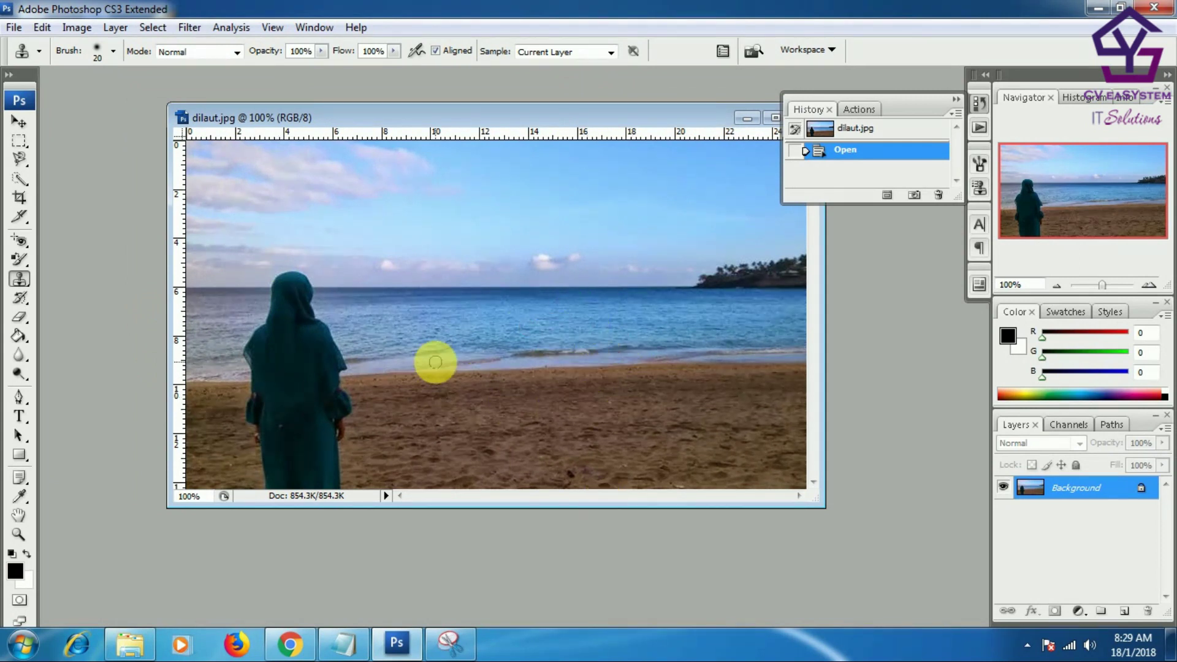
{"action": "right_click", "coordinate": [19, 281]}
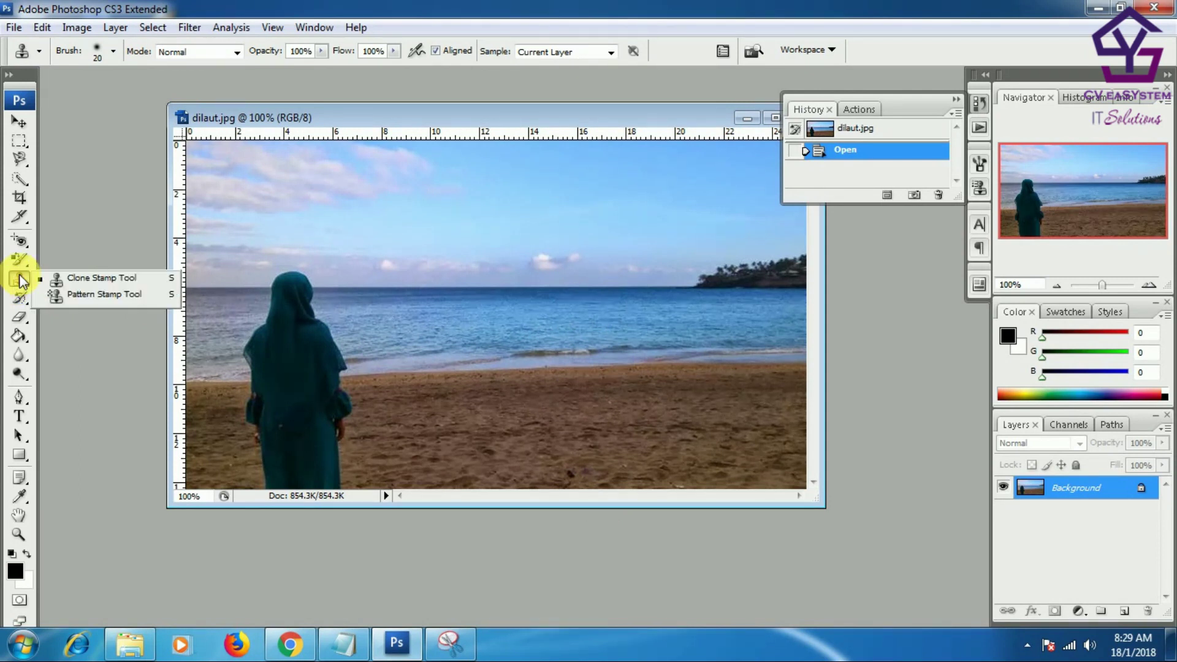
{"action": "left_click", "coordinate": [72, 283]}
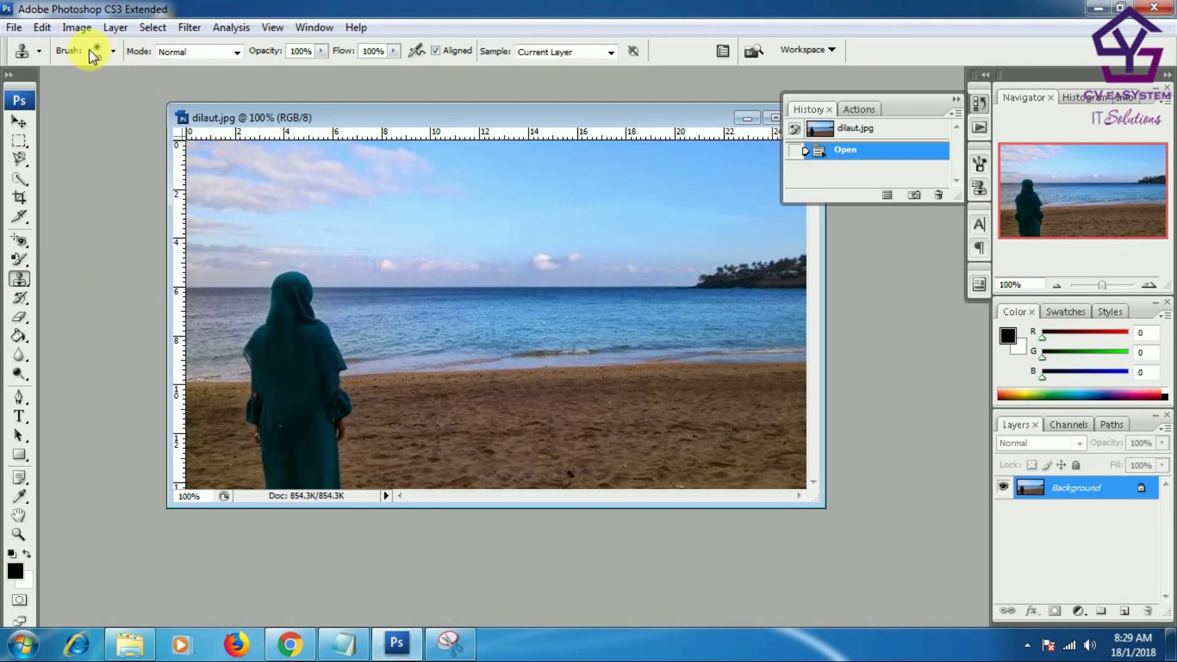
- Reduce the soft Clone Stamp brush to 13 px, then size it to 15 px with the bracket keys
{"action": "left_click", "coordinate": [113, 52]}
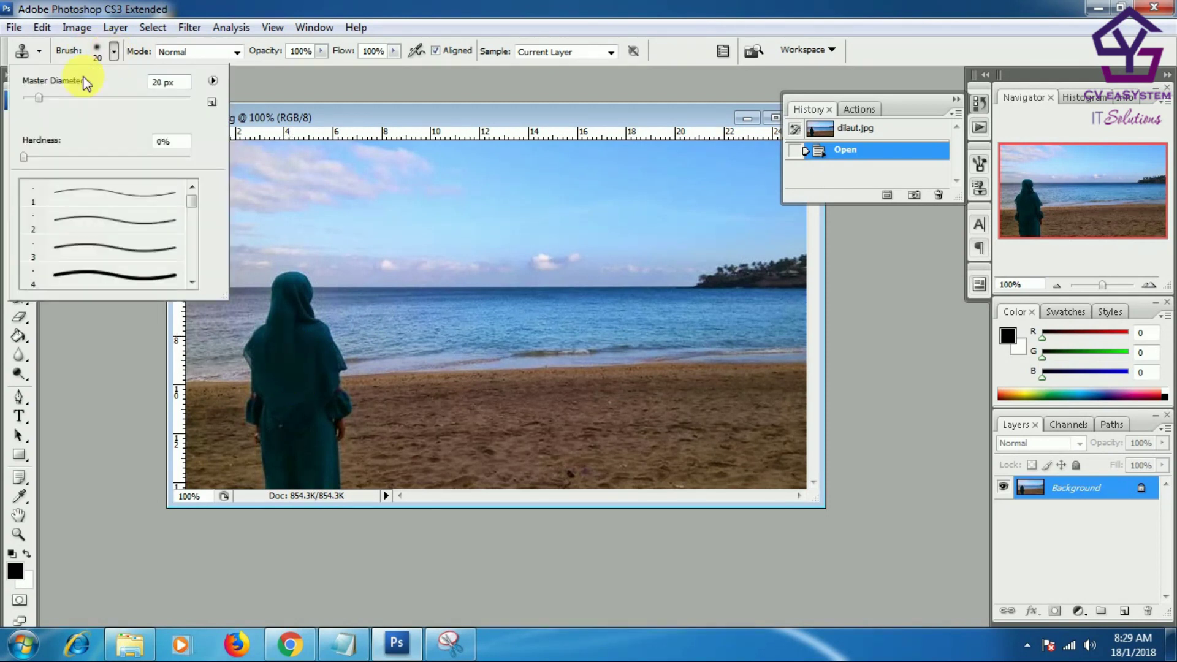
{"action": "left_click", "coordinate": [38, 95]}
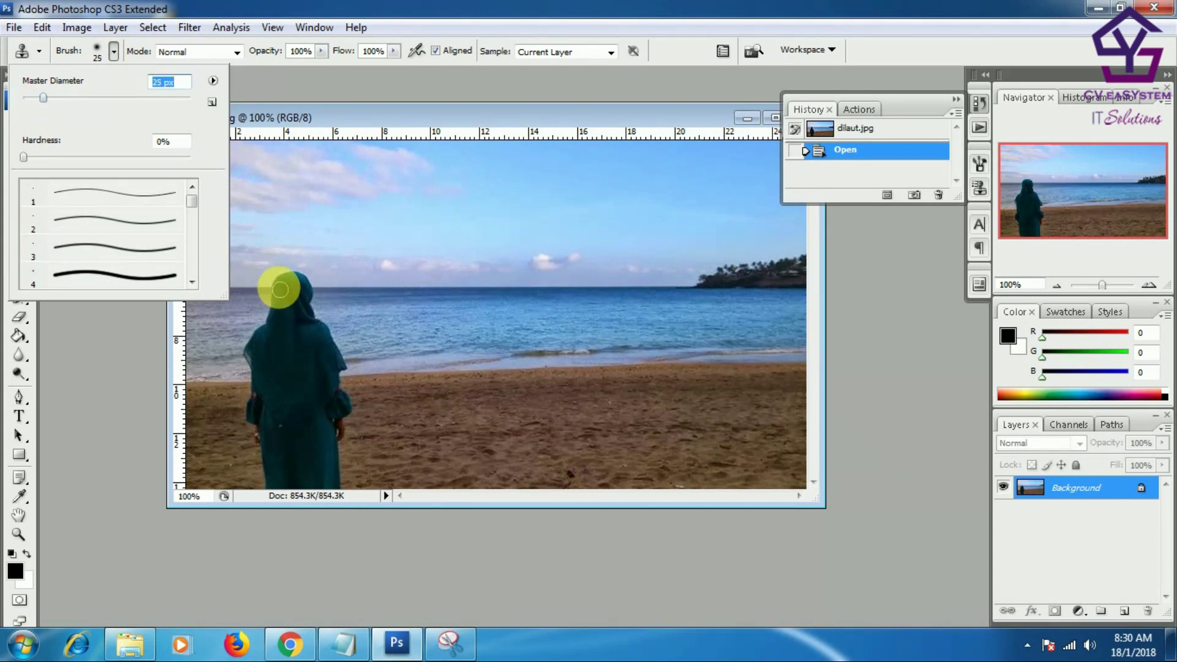
{"action": "left_click_drag", "start_coordinate": [43, 98], "coordinate": [34, 98]}
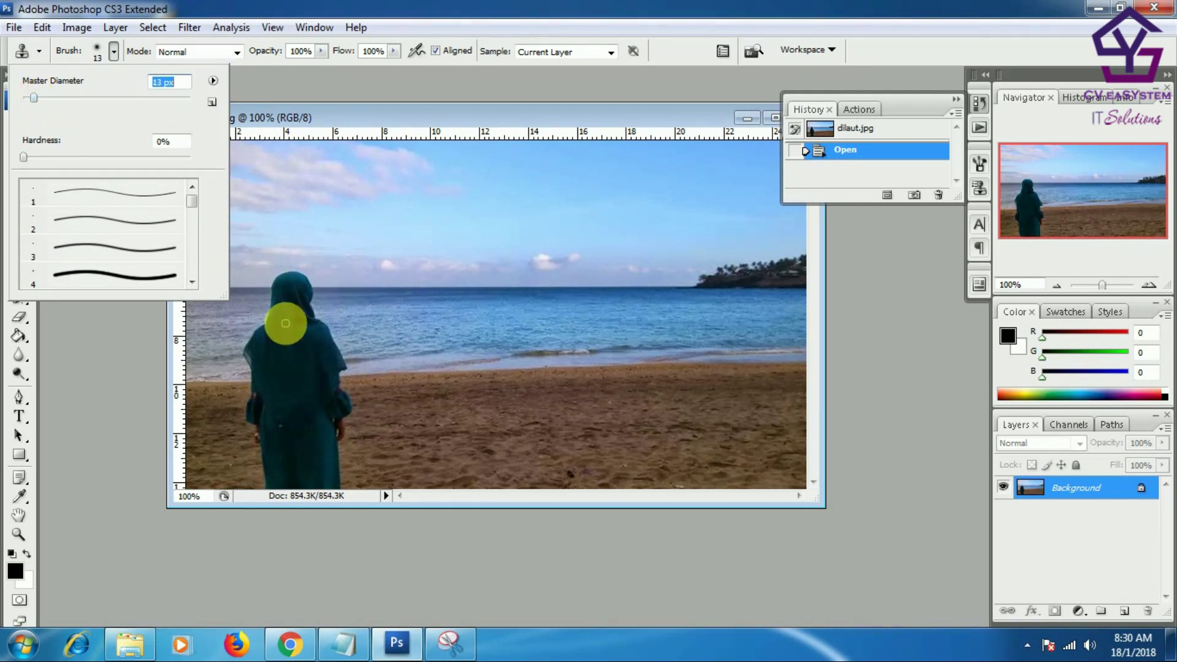
{"action": "left_click", "coordinate": [381, 93]}
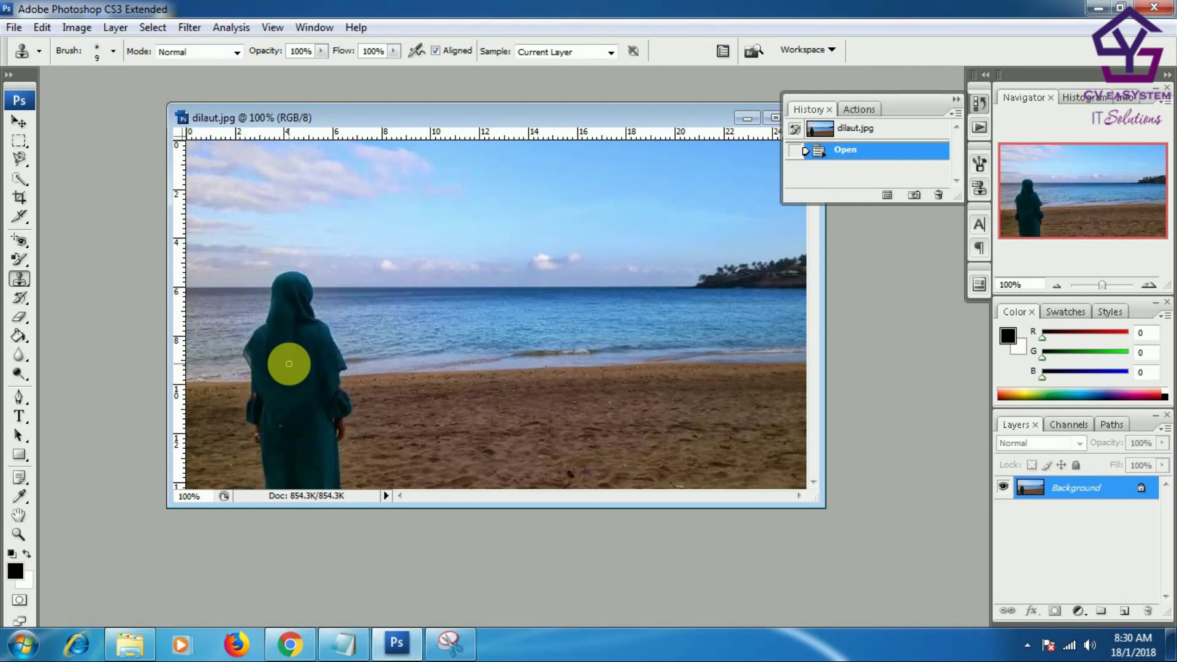
{"action": "key", "text": "bracketright"}
{"action": "key", "text": "bracketright"}
{"action": "key", "text": "bracketright"}
{"action": "key", "text": "bracketleft"}
{"action": "key", "text": "bracketleft"}
{"action": "key", "text": "bracketleft"}
{"action": "key", "text": "bracketleft"}
{"action": "key", "text": "bracketleft"}
{"action": "key", "text": "bracketleft"}
{"action": "key", "text": "bracketleft"}
- Select the Clone Stamp Tool and paint a copy of the standing woman onto the sand at right
{"action": "right_click", "coordinate": [19, 279]}
{"action": "left_click", "coordinate": [100, 274]}
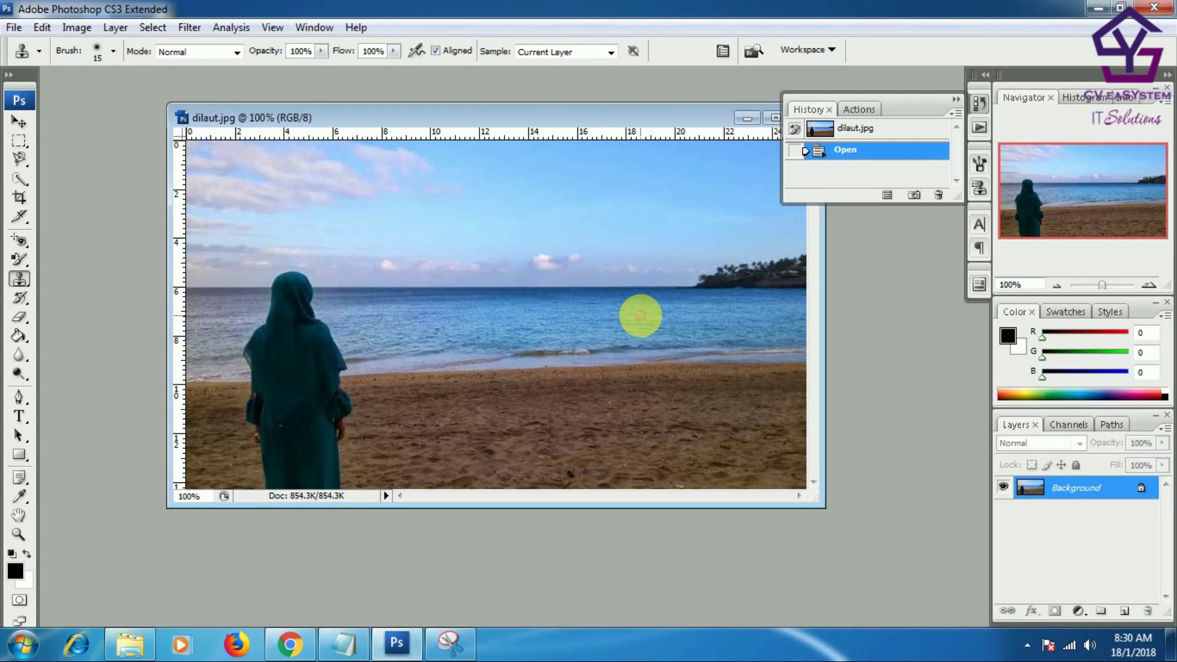
{"action": "mouse_move", "coordinate": [640, 315]}
{"action": "left_mouse_down"}
{"action": "mouse_move", "coordinate": [631, 300]}
{"action": "mouse_move", "coordinate": [631, 350]}
{"action": "mouse_move", "coordinate": [643, 366]}
{"action": "mouse_move", "coordinate": [652, 308]}
{"action": "mouse_move", "coordinate": [664, 349]}
{"action": "mouse_move", "coordinate": [643, 365]}
{"action": "mouse_move", "coordinate": [656, 357]}
{"action": "mouse_move", "coordinate": [654, 327]}
{"action": "mouse_move", "coordinate": [637, 304]}
{"action": "mouse_move", "coordinate": [593, 384]}
{"action": "mouse_move", "coordinate": [607, 413]}
{"action": "mouse_move", "coordinate": [639, 369]}
{"action": "mouse_move", "coordinate": [609, 394]}
{"action": "mouse_move", "coordinate": [630, 357]}
{"action": "mouse_move", "coordinate": [622, 378]}
{"action": "mouse_move", "coordinate": [617, 355]}
{"action": "mouse_move", "coordinate": [631, 381]}
{"action": "mouse_move", "coordinate": [662, 371]}
{"action": "mouse_move", "coordinate": [665, 342]}
{"action": "mouse_move", "coordinate": [678, 359]}
{"action": "mouse_move", "coordinate": [681, 347]}
{"action": "mouse_move", "coordinate": [696, 386]}
{"action": "mouse_move", "coordinate": [678, 360]}
{"action": "mouse_move", "coordinate": [649, 405]}
{"action": "mouse_move", "coordinate": [631, 381]}
{"action": "mouse_move", "coordinate": [607, 415]}
{"action": "mouse_move", "coordinate": [667, 423]}
{"action": "mouse_move", "coordinate": [678, 410]}
{"action": "mouse_move", "coordinate": [652, 402]}
{"action": "mouse_move", "coordinate": [693, 392]}
{"action": "mouse_move", "coordinate": [693, 412]}
{"action": "mouse_move", "coordinate": [664, 415]}
{"action": "mouse_move", "coordinate": [678, 415]}
{"action": "left_mouse_up"}
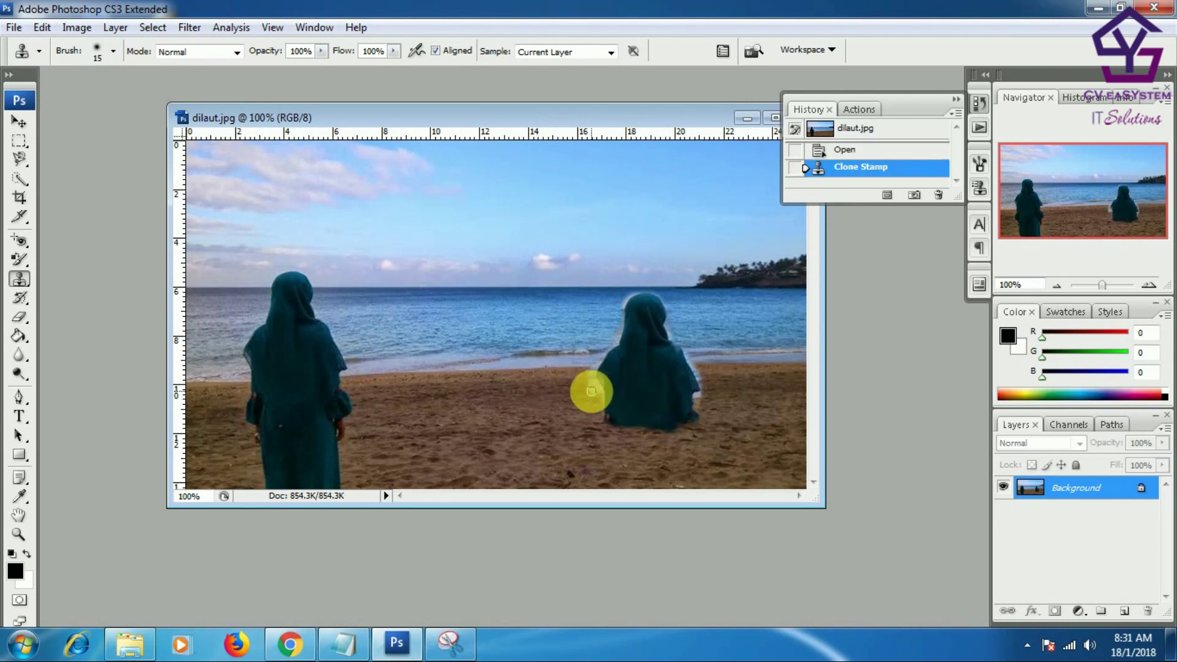
- Zoom in, sample the sand, and paint sand over the cloned figure's left edge
{"action": "scroll", "coordinate": [588, 385], "scroll_direction": "up", "scroll_amount": 3}
{"action": "scroll", "coordinate": [579, 383], "scroll_direction": "up", "scroll_amount": 2}
{"action": "left_click", "coordinate": [573, 381], "text": "alt"}
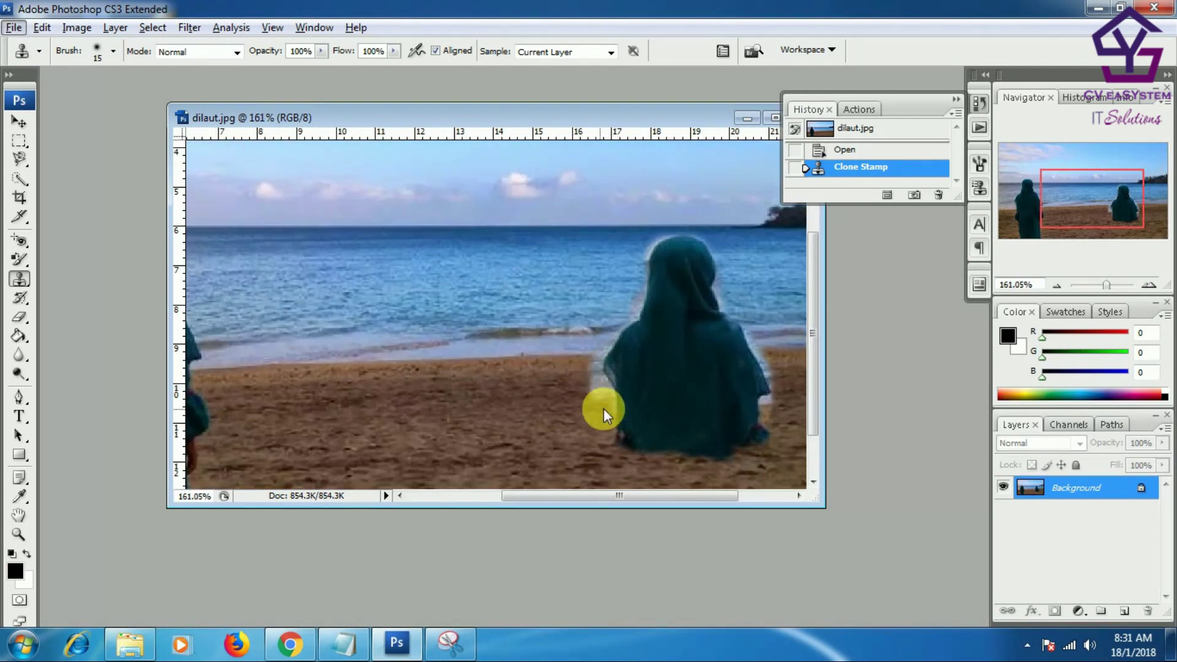
{"action": "left_click", "coordinate": [569, 391], "text": "alt"}
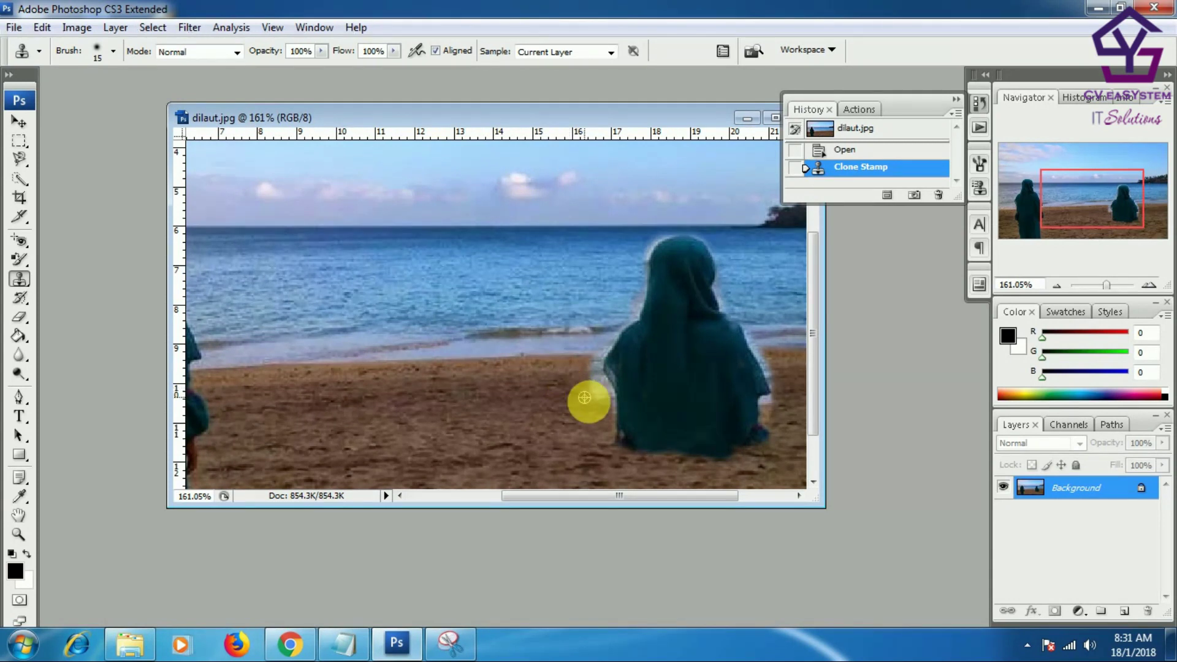
{"action": "left_click_drag", "start_coordinate": [591, 402], "coordinate": [597, 391]}
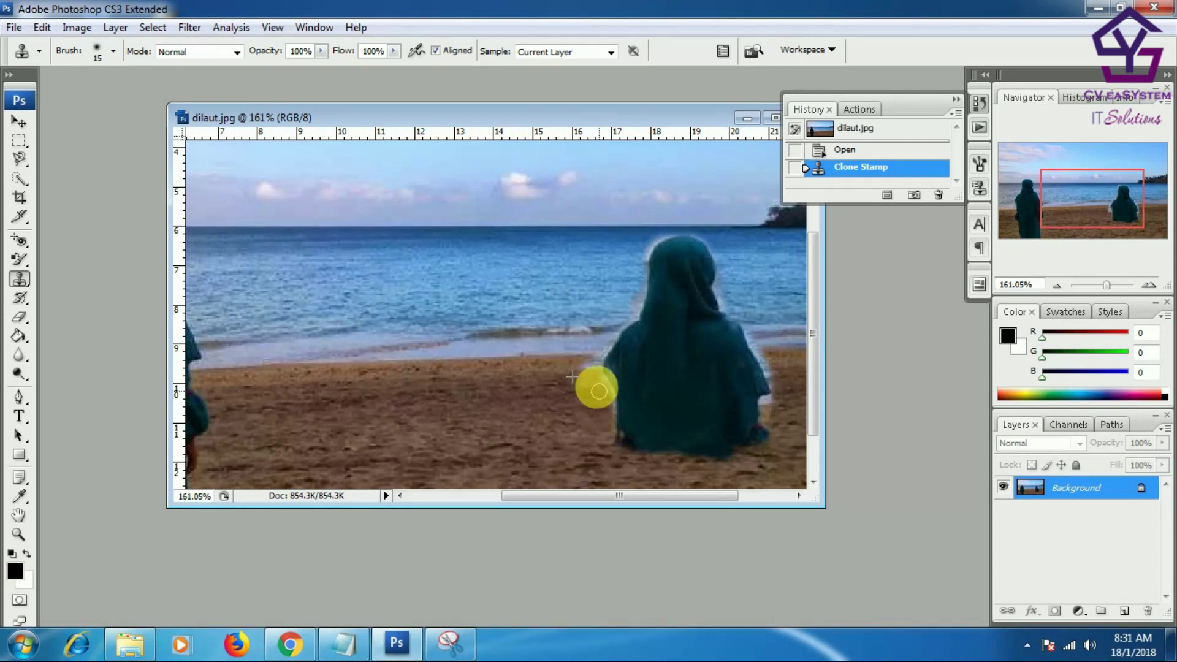
{"action": "left_click_drag", "start_coordinate": [600, 390], "coordinate": [522, 418]}
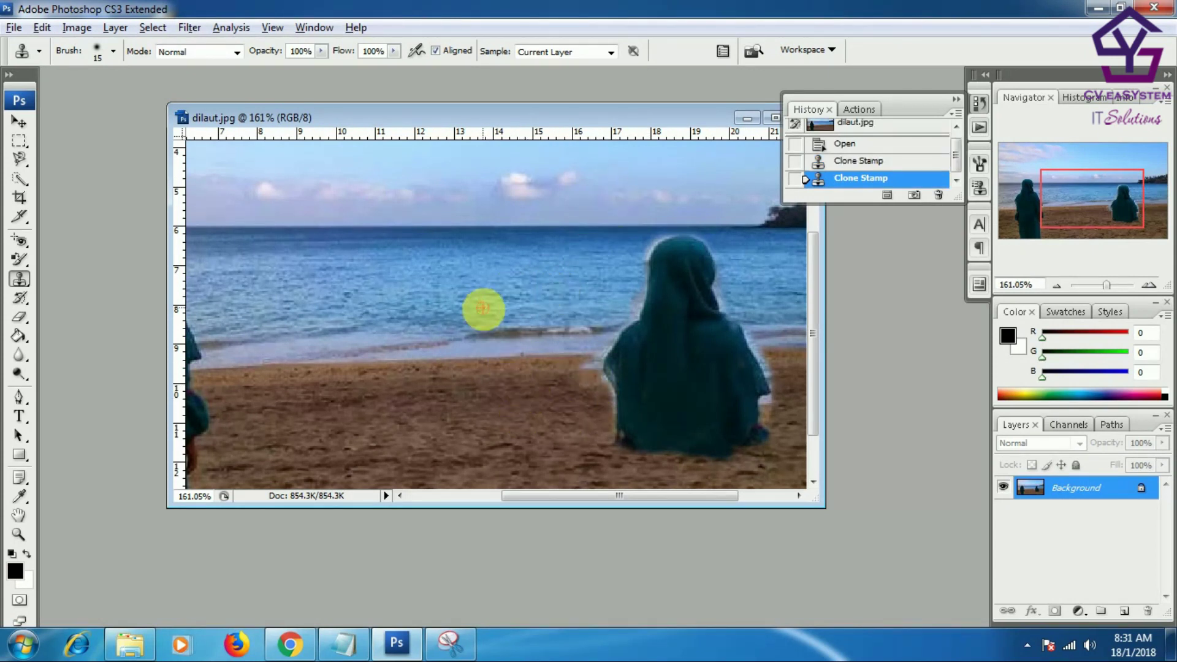
- Zoom out, hide panels with Tab, add one more cloned sand patch, and show the Notepad notes
{"action": "scroll", "coordinate": [484, 309], "scroll_direction": "down", "scroll_amount": 1}
{"action": "scroll", "coordinate": [483, 309], "scroll_direction": "down", "scroll_amount": 1}
{"action": "scroll", "coordinate": [484, 313], "scroll_direction": "down", "scroll_amount": 1}
{"action": "scroll", "coordinate": [484, 317], "scroll_direction": "down", "scroll_amount": 1}
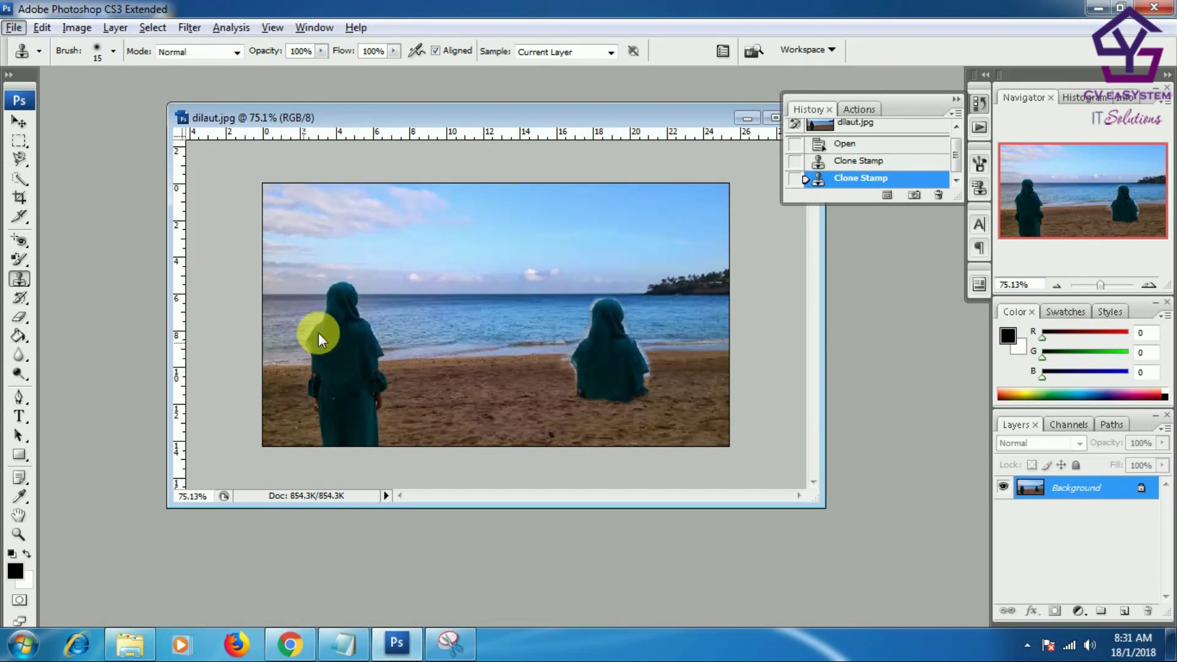
{"action": "left_click", "coordinate": [27, 281]}
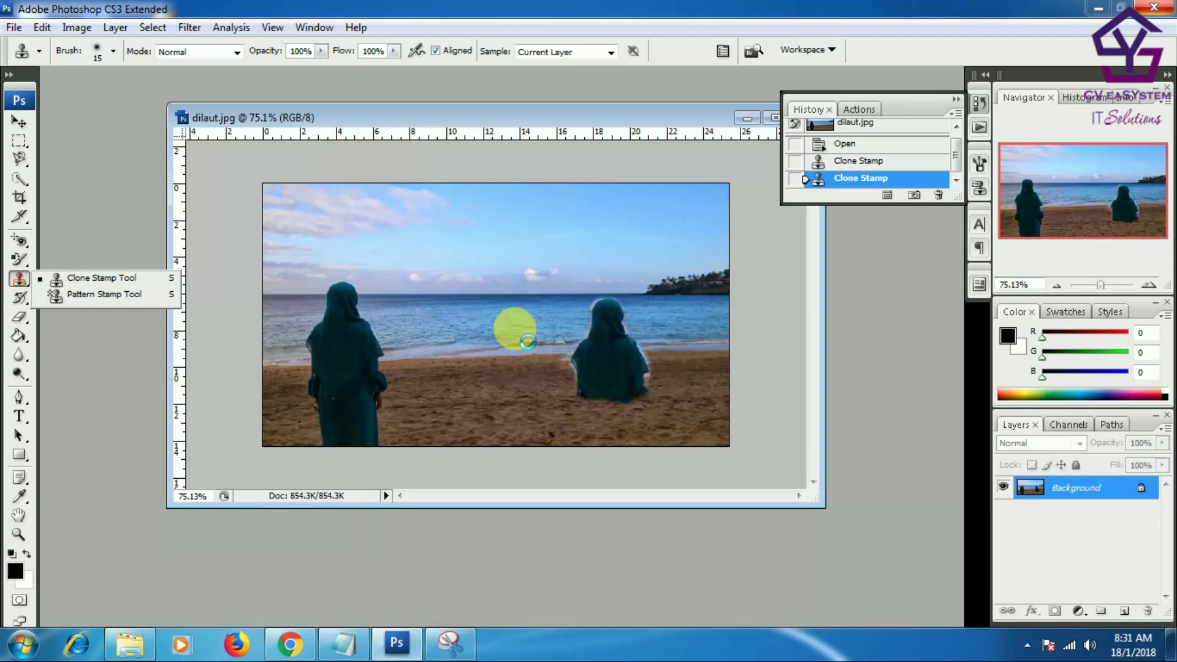
{"action": "key", "text": "Tab"}
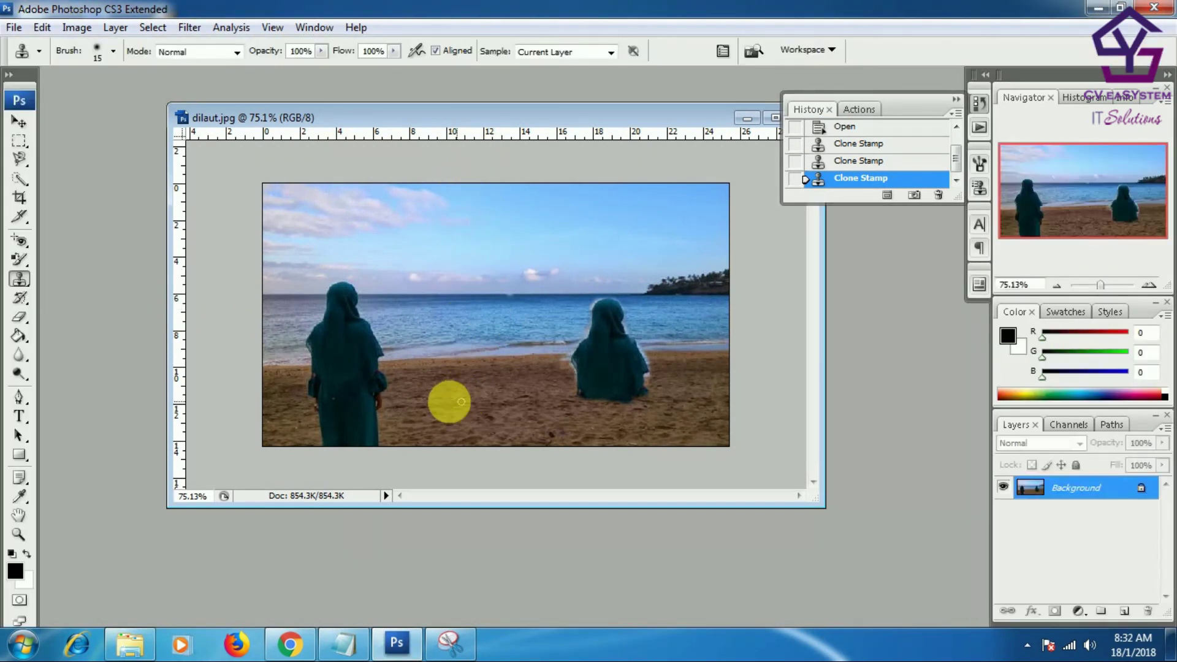
{"action": "left_click", "coordinate": [20, 283]}
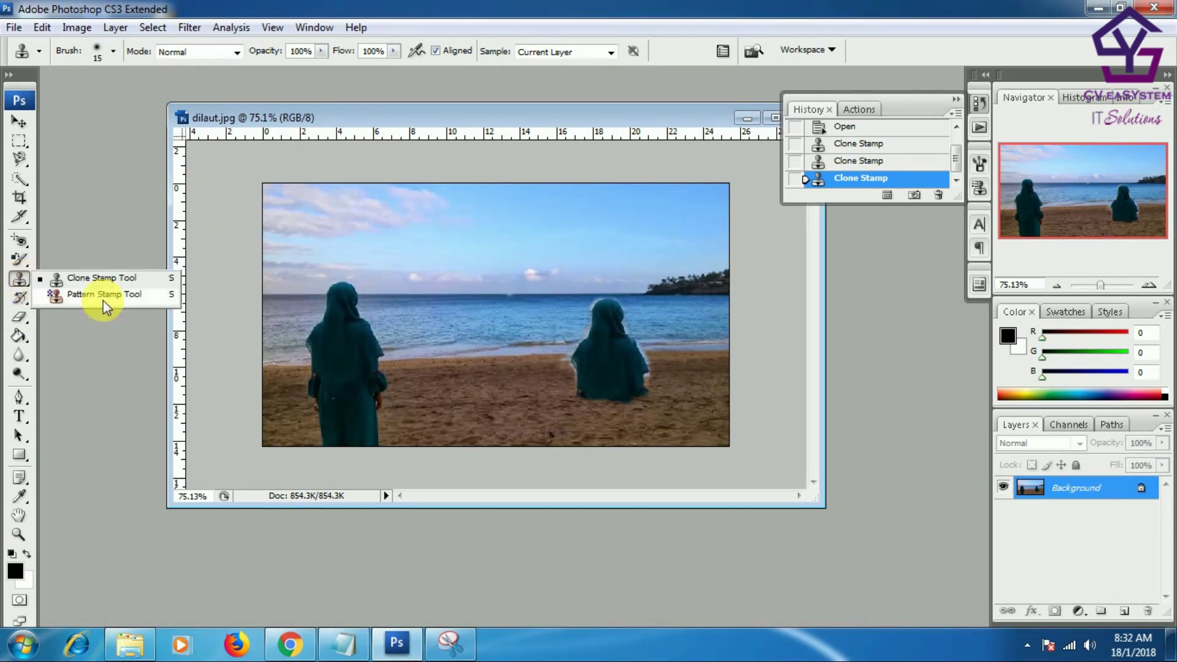
{"action": "left_click", "coordinate": [202, 168]}
{"action": "scroll", "coordinate": [548, 345], "scroll_direction": "up", "scroll_amount": 1}
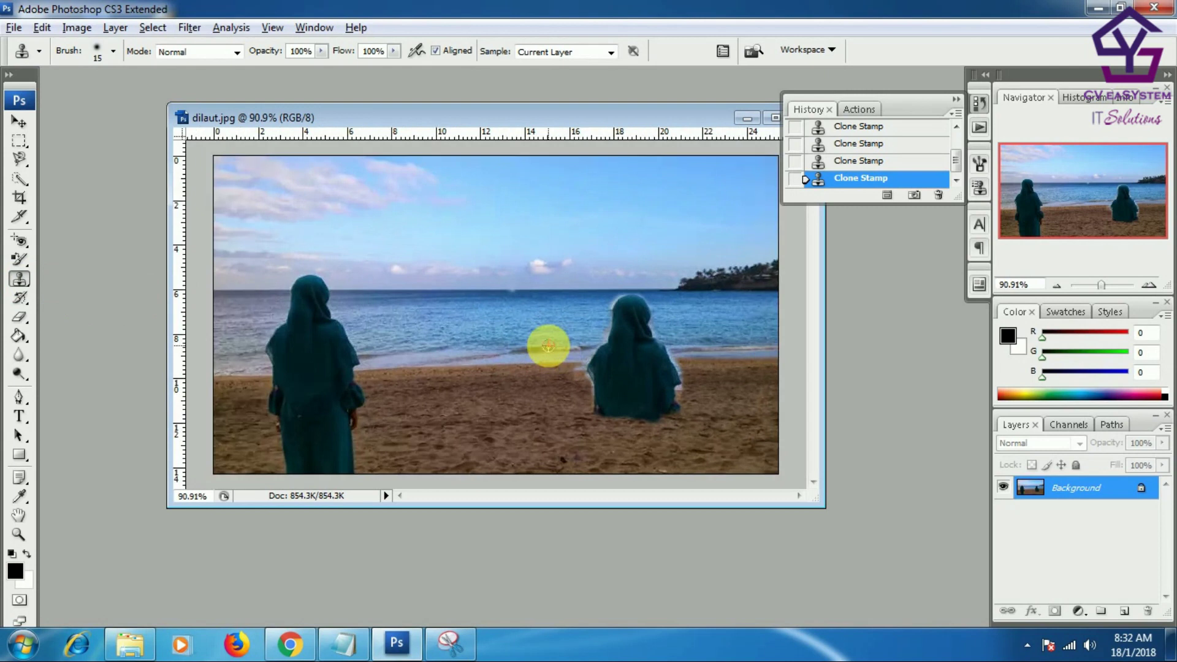
{"action": "scroll", "coordinate": [548, 347], "scroll_direction": "up", "scroll_amount": 1}
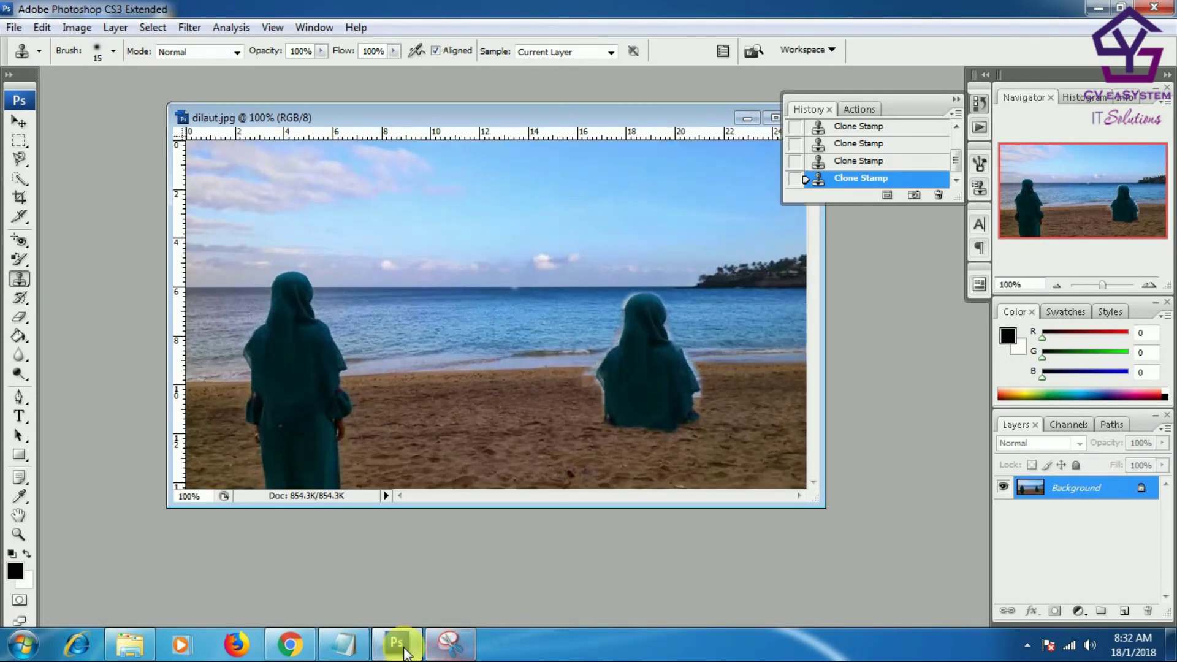
{"action": "left_click", "coordinate": [342, 641]}
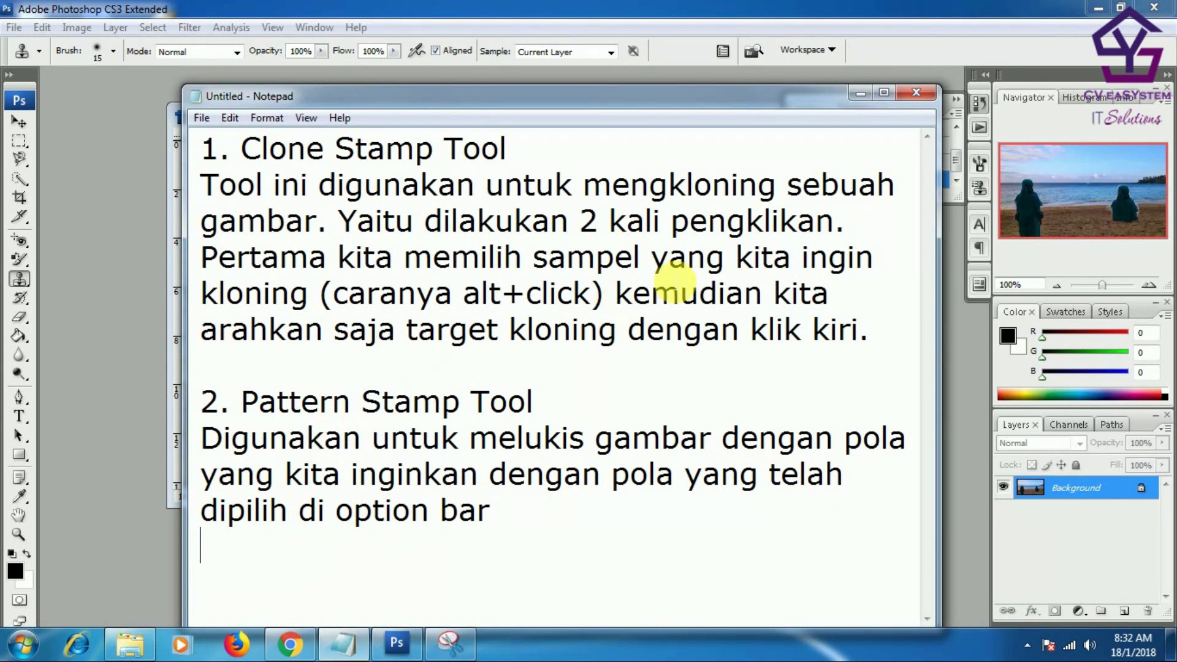
- Minimize the Notepad stamp-tool notes to return to the beach photo
{"action": "left_click", "coordinate": [860, 92]}
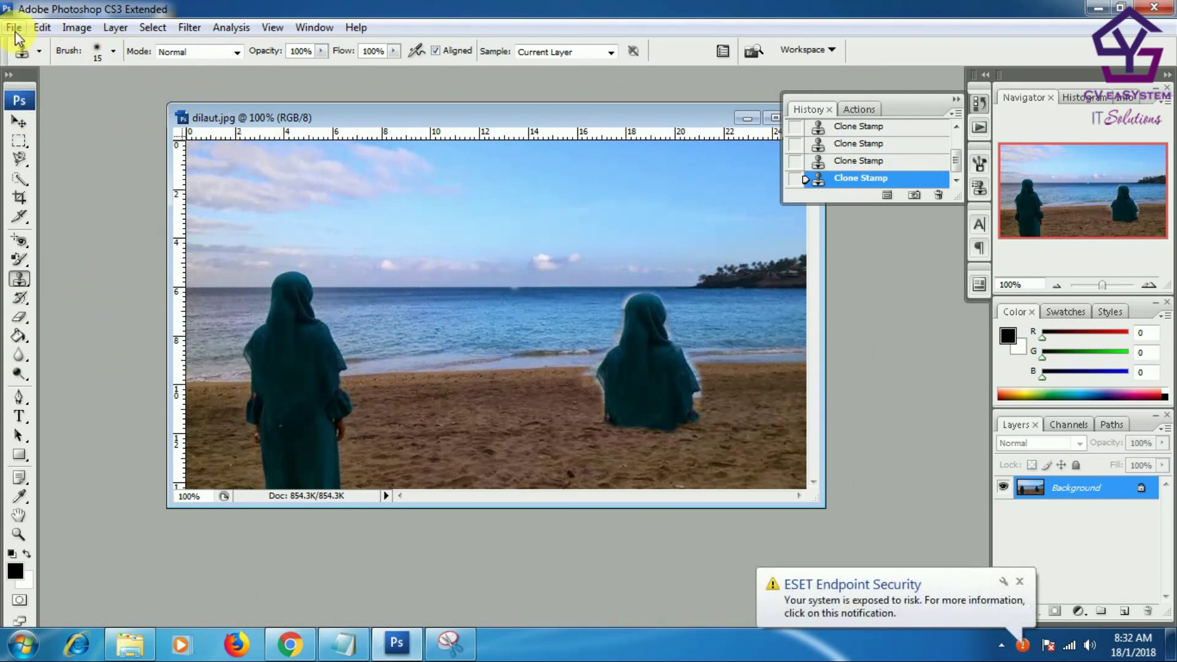
- Create a 300 ppi International Paper A4 document, minimize dilaut.jpg, and center Untitled-1
{"action": "left_click", "coordinate": [14, 28]}
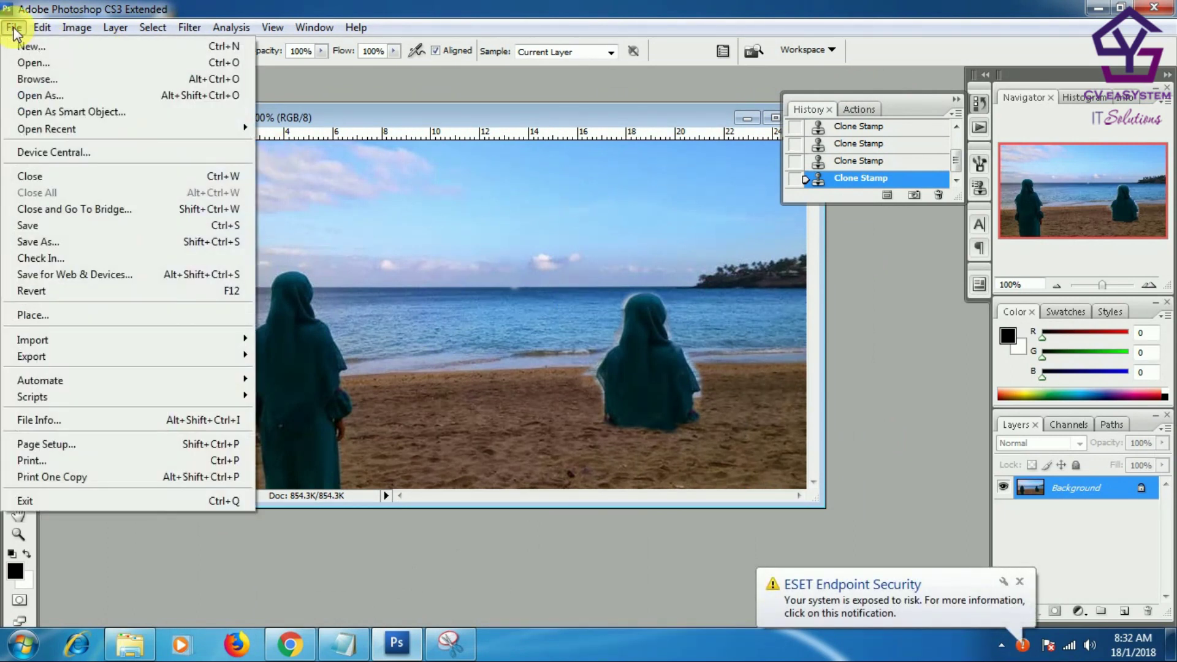
{"action": "left_click", "coordinate": [61, 47]}
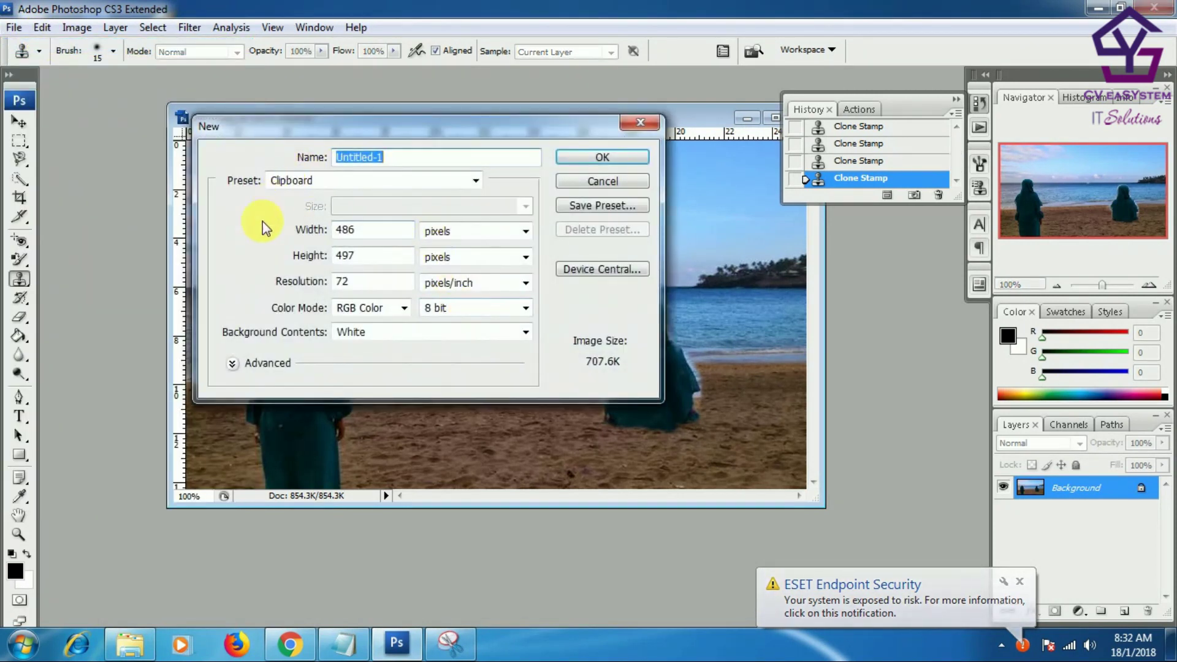
{"action": "left_click", "coordinate": [476, 182]}
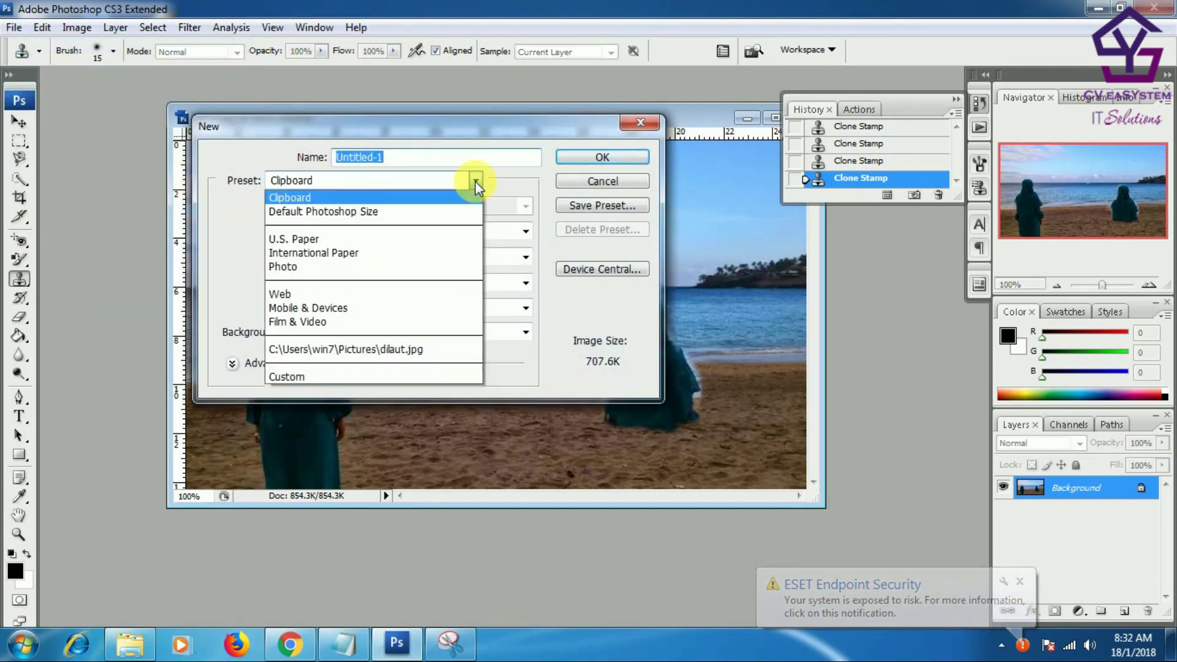
{"action": "left_click", "coordinate": [300, 254]}
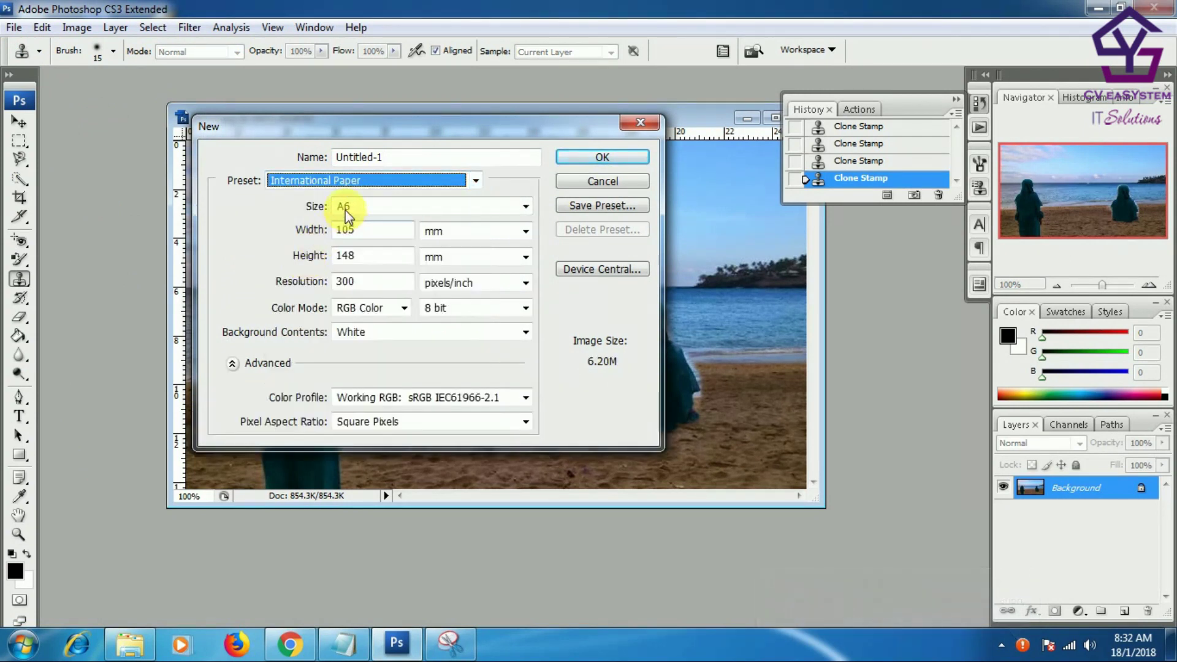
{"action": "left_click", "coordinate": [381, 207]}
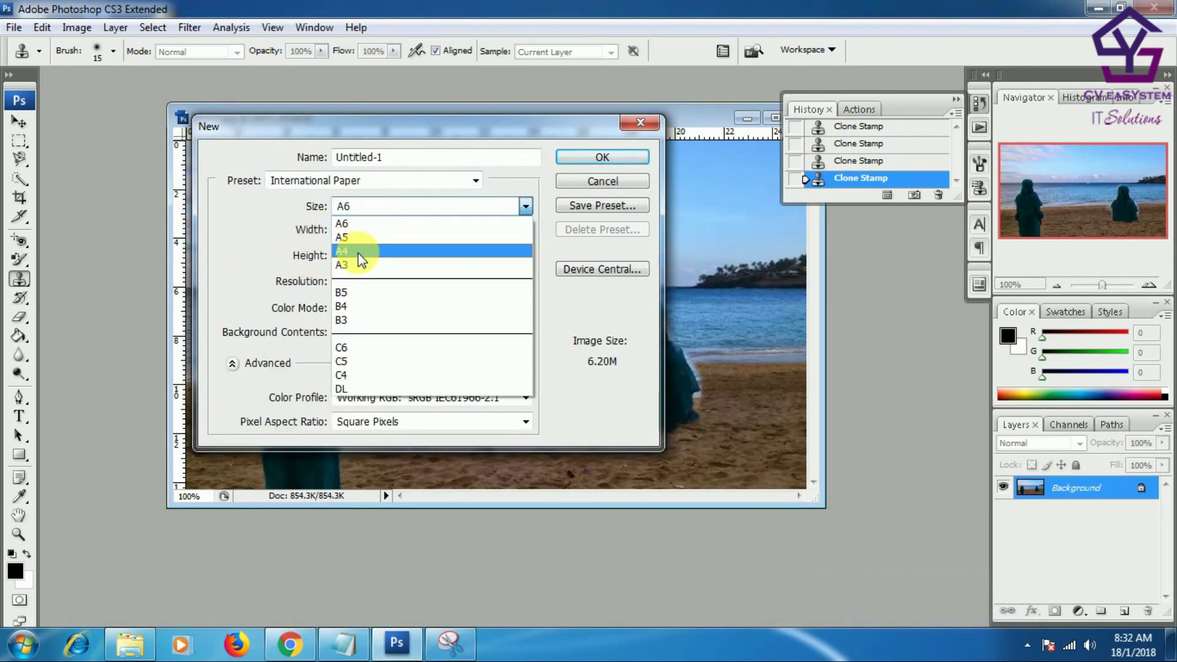
{"action": "left_click", "coordinate": [358, 252]}
{"action": "left_click", "coordinate": [634, 163]}
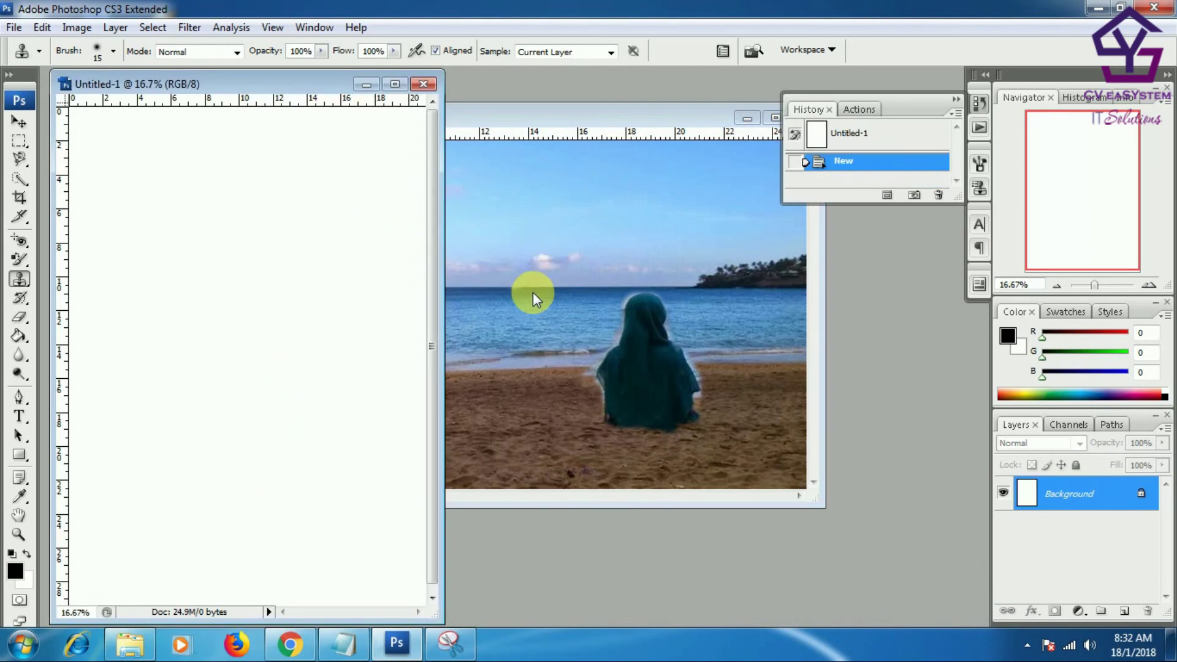
{"action": "left_click", "coordinate": [746, 120]}
{"action": "left_click_drag", "start_coordinate": [270, 83], "coordinate": [511, 95]}
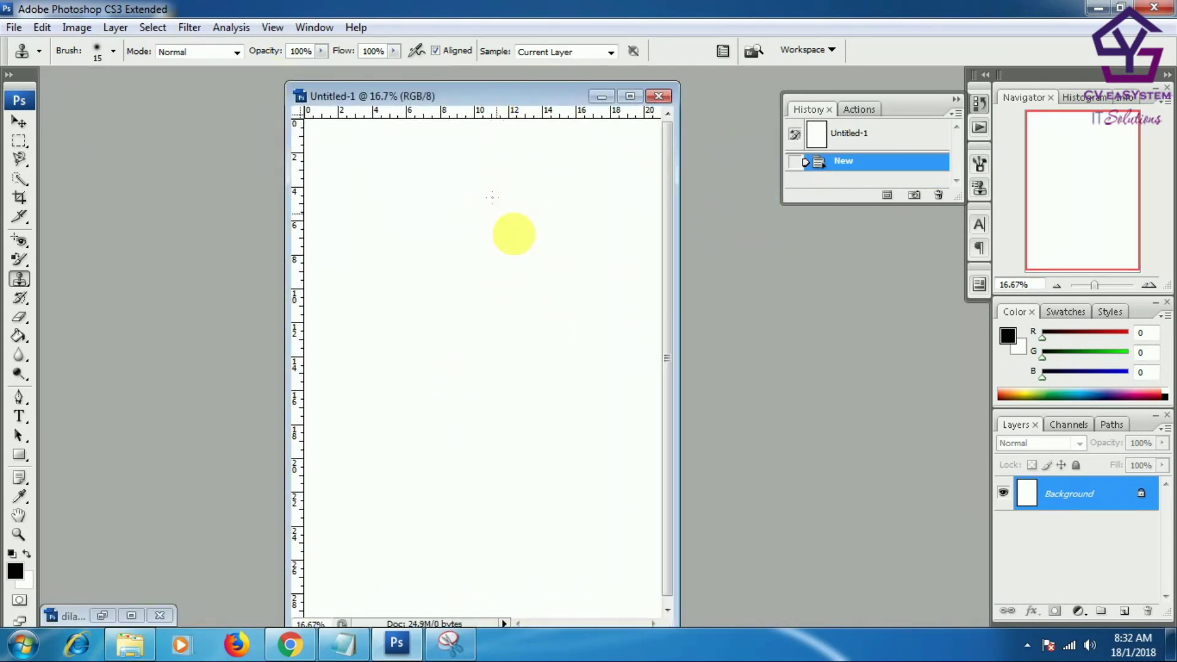
- Switch to the Pattern Stamp Tool with a 185 px brush
{"action": "left_click", "coordinate": [19, 279]}
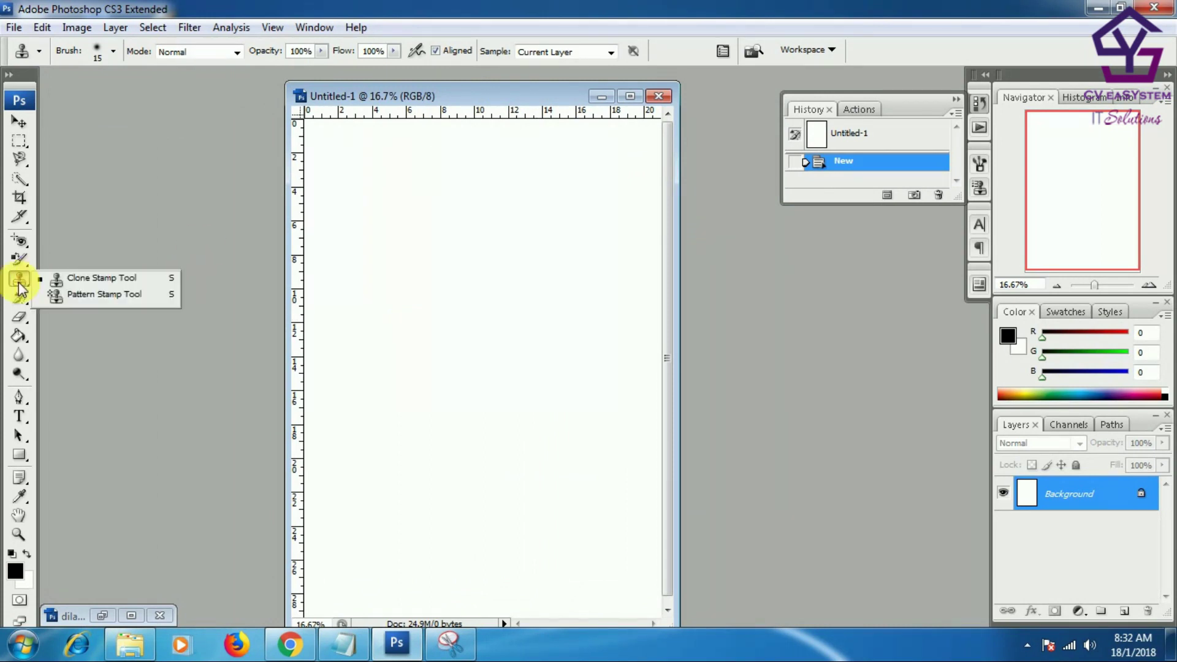
{"action": "left_click", "coordinate": [92, 297]}
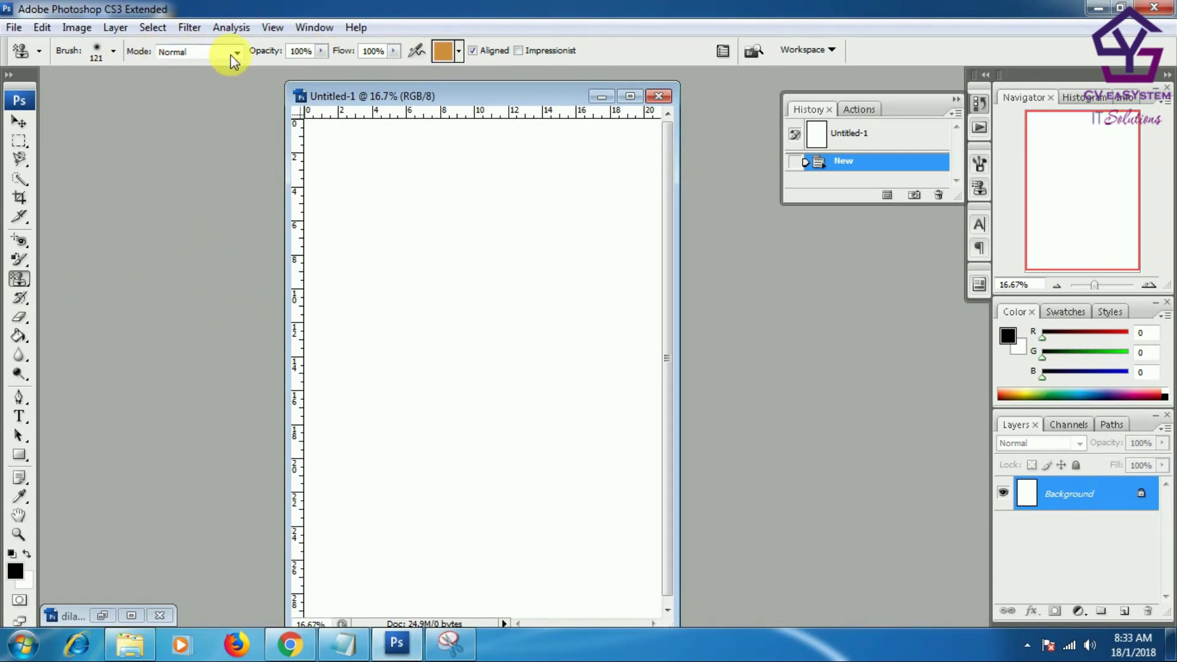
{"action": "left_click", "coordinate": [114, 52]}
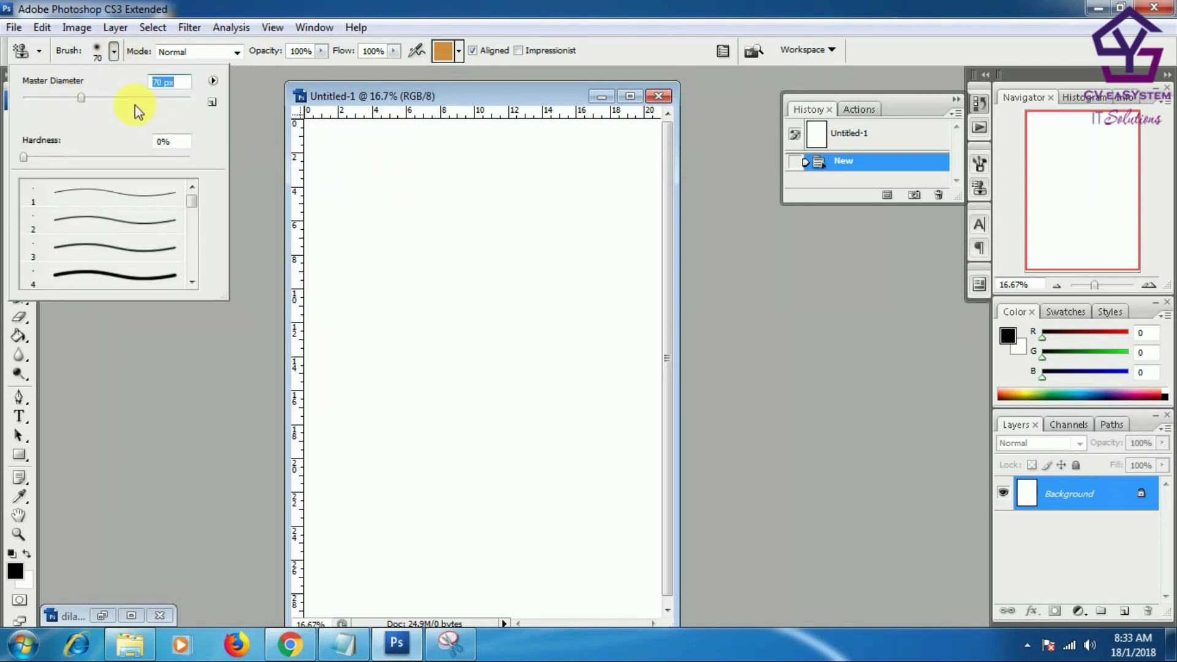
{"action": "left_click_drag", "start_coordinate": [100, 100], "coordinate": [100, 98]}
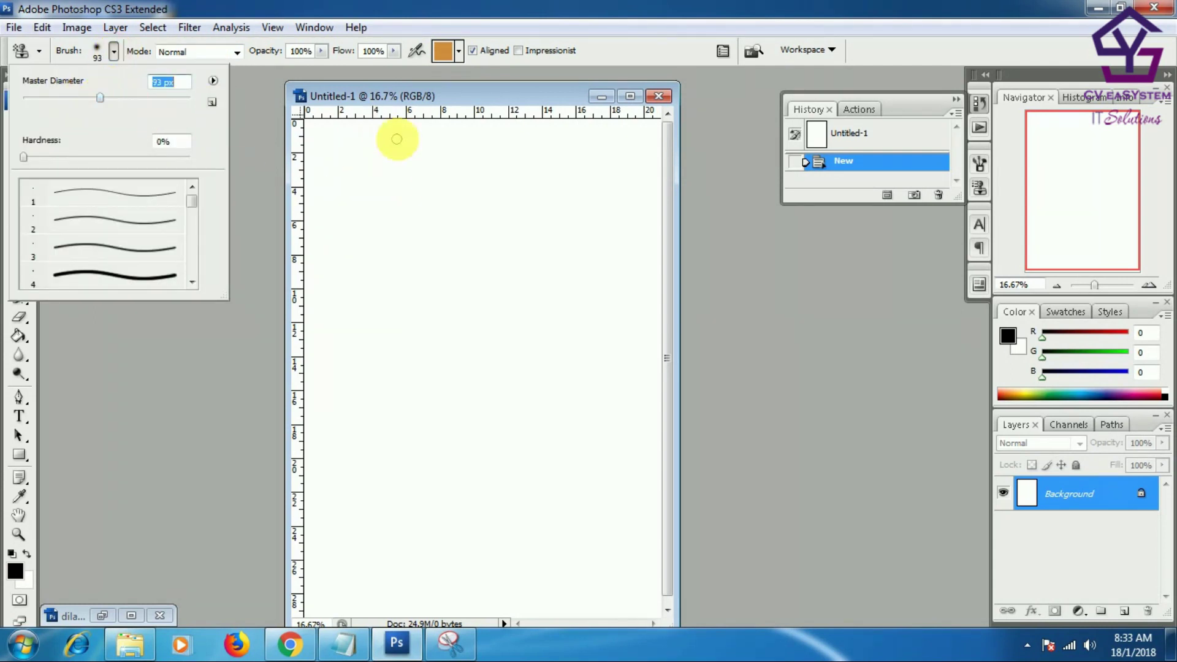
{"action": "left_click", "coordinate": [142, 98]}
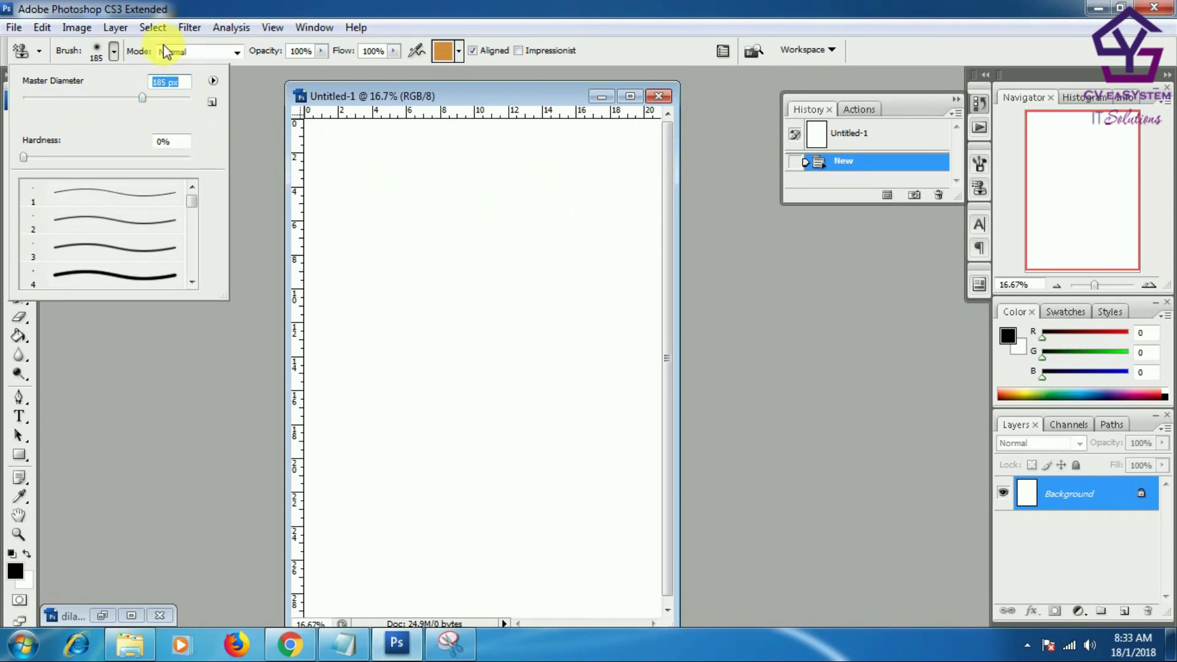
- Keep the Pattern Stamp blending mode at Normal and opacity at 100%
{"action": "left_click", "coordinate": [238, 51]}
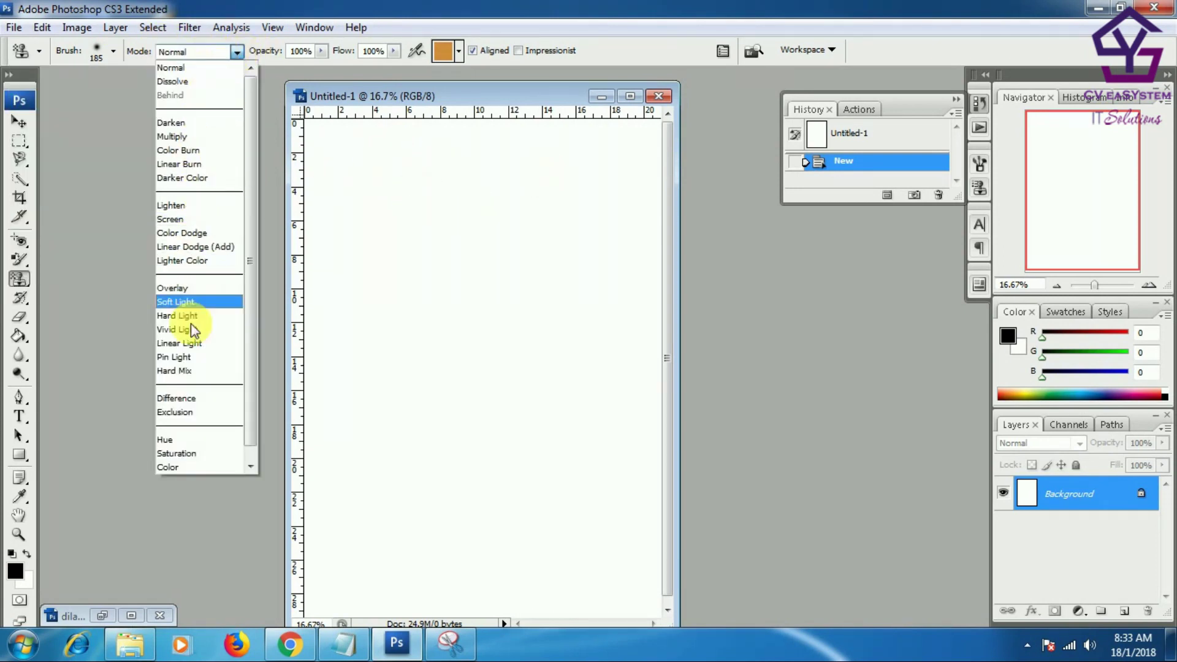
{"action": "left_click", "coordinate": [196, 68]}
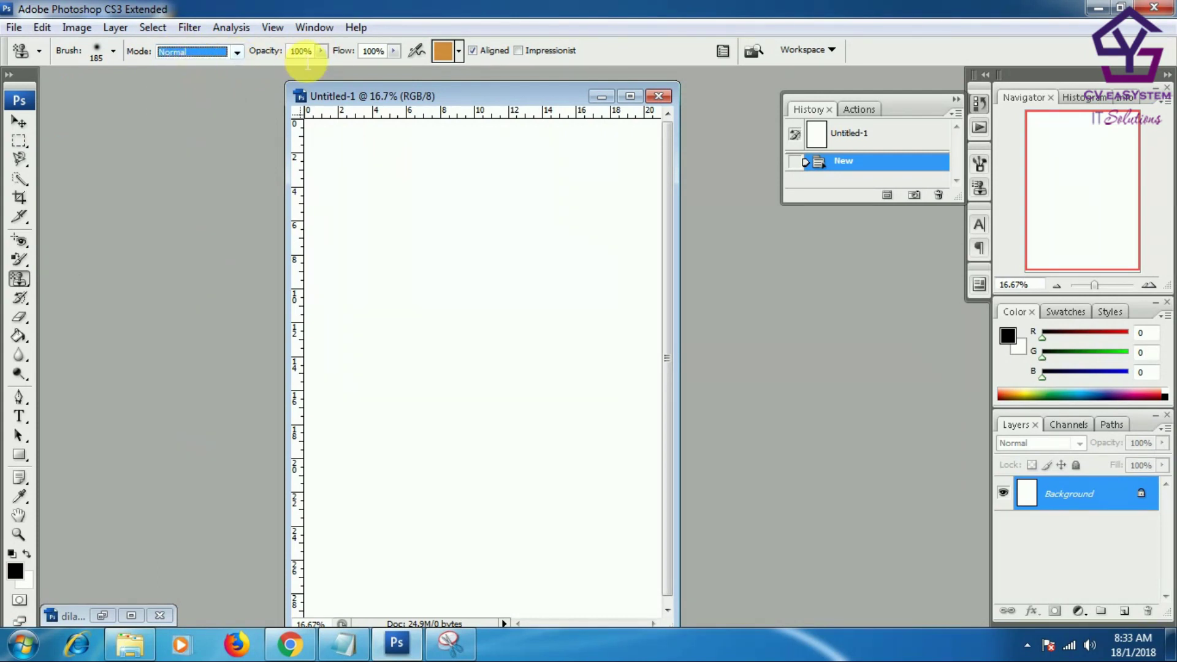
{"action": "left_click", "coordinate": [322, 51]}
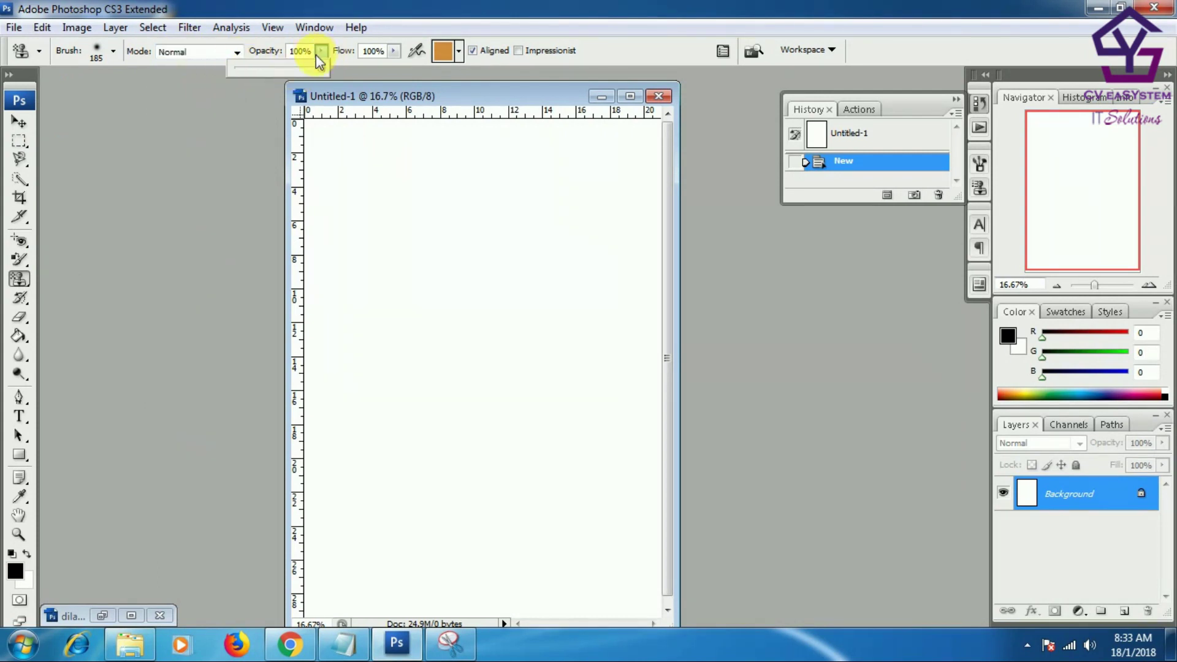
{"action": "left_click", "coordinate": [320, 52]}
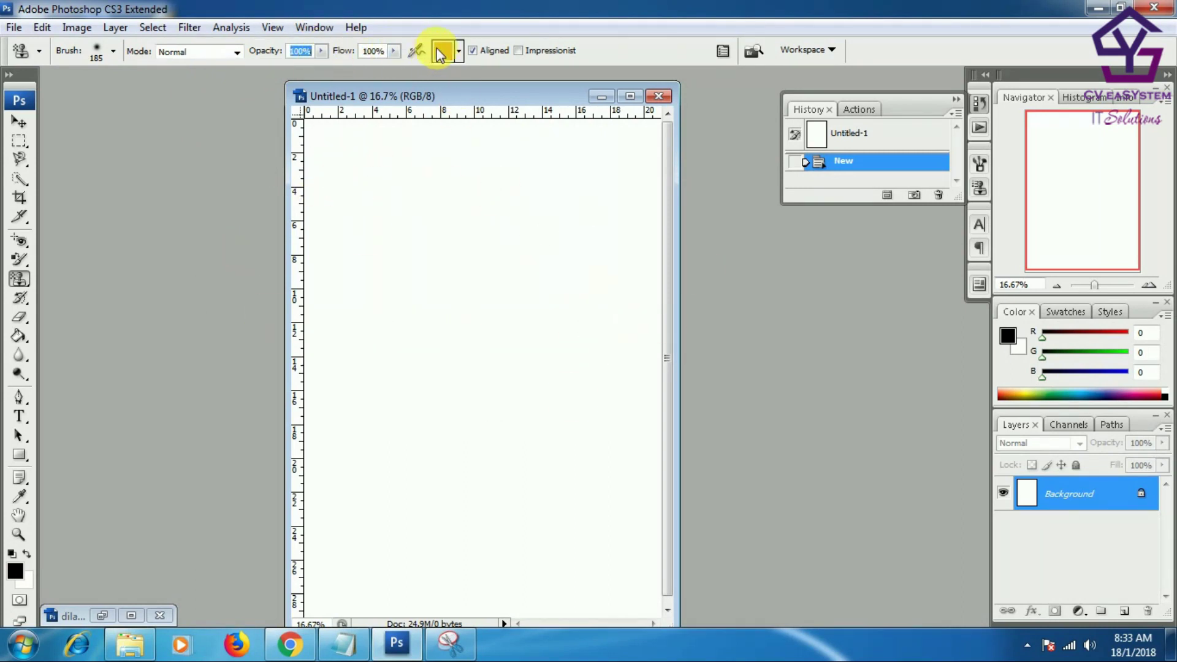
- Pick the bluish pattern and paint strokes across the middle and top of the A4 page
{"action": "left_click", "coordinate": [460, 52]}
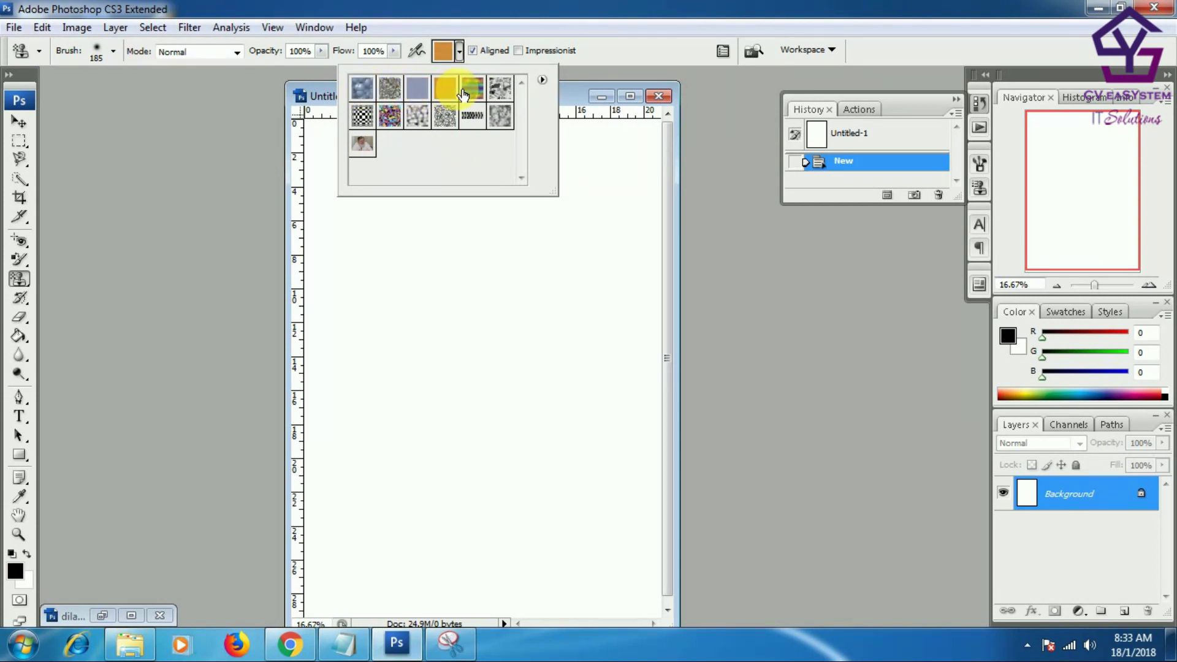
{"action": "left_click", "coordinate": [423, 98]}
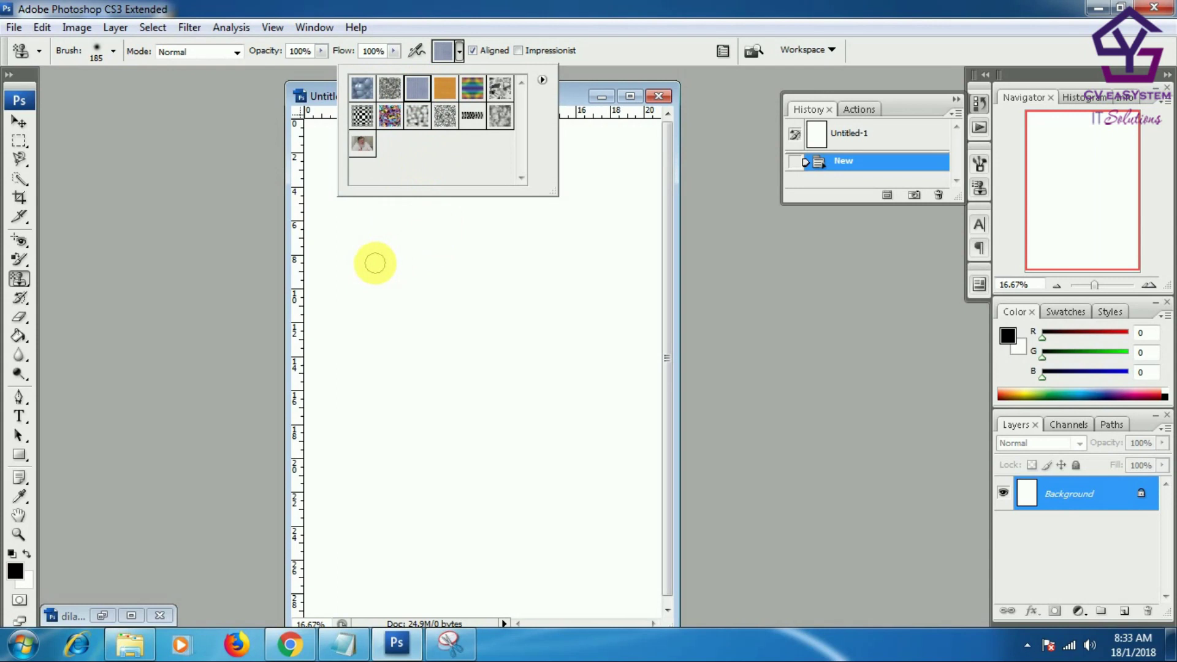
{"action": "left_click_drag", "start_coordinate": [376, 263], "coordinate": [494, 254]}
{"action": "left_click_drag", "start_coordinate": [343, 288], "coordinate": [598, 281]}
{"action": "mouse_move", "coordinate": [426, 296]}
{"action": "left_mouse_down"}
{"action": "mouse_move", "coordinate": [380, 348]}
{"action": "mouse_move", "coordinate": [481, 273]}
{"action": "mouse_move", "coordinate": [533, 281]}
{"action": "mouse_move", "coordinate": [352, 296]}
{"action": "mouse_move", "coordinate": [392, 334]}
{"action": "left_mouse_up"}
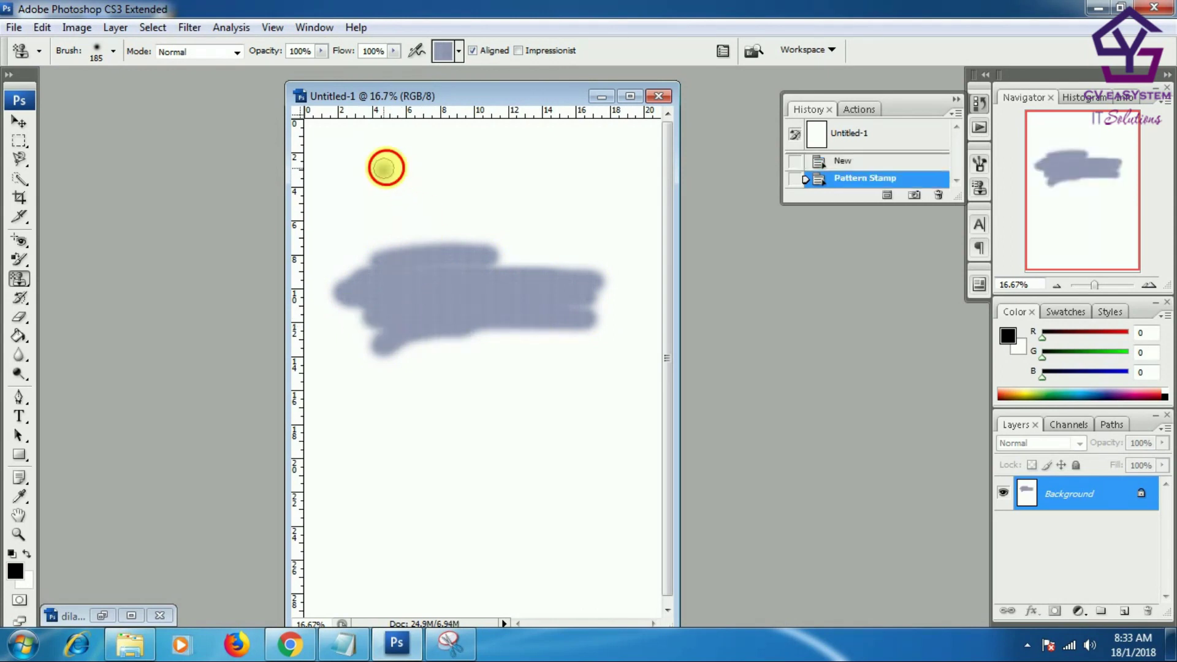
{"action": "left_click_drag", "start_coordinate": [383, 167], "coordinate": [555, 174]}
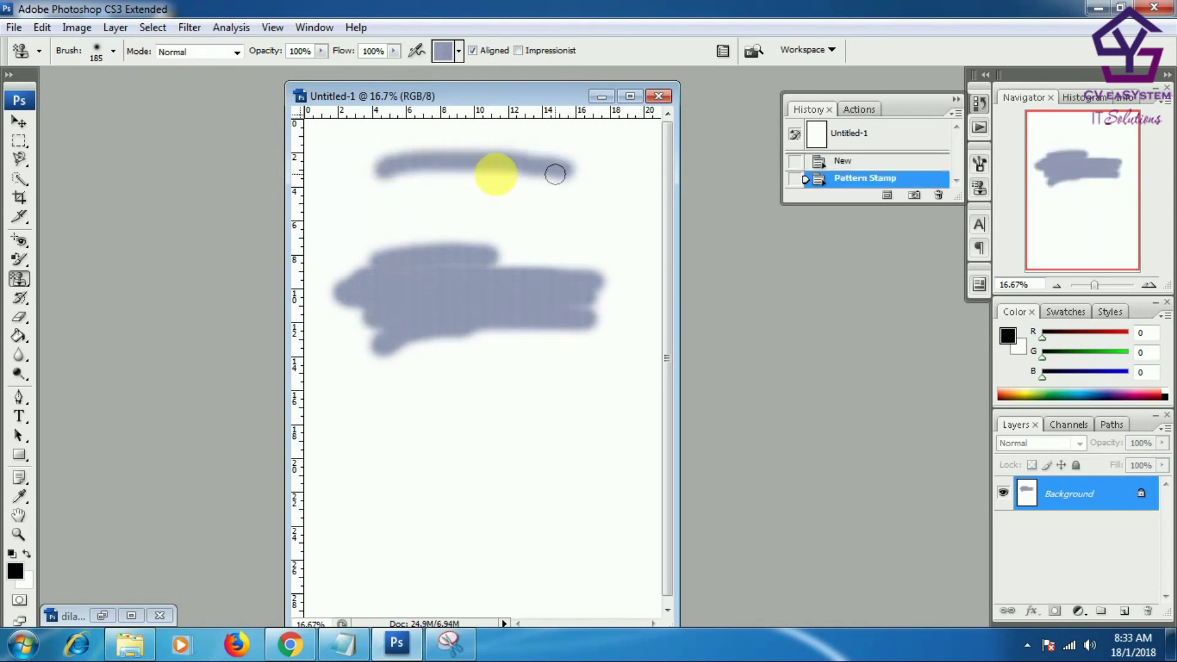
- Switch to the orange pattern, paint an orange stroke below, and reopen the pattern picker
{"action": "left_click", "coordinate": [459, 52]}
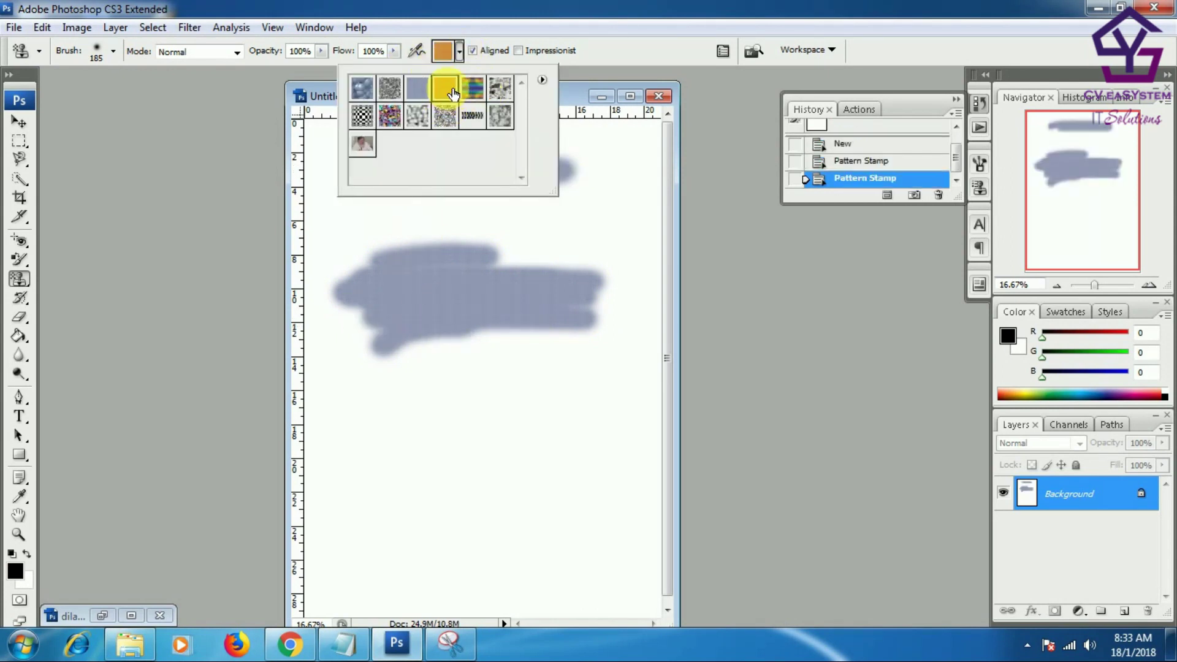
{"action": "left_click", "coordinate": [367, 383]}
{"action": "mouse_move", "coordinate": [365, 385]}
{"action": "left_mouse_down"}
{"action": "mouse_move", "coordinate": [558, 387]}
{"action": "mouse_move", "coordinate": [339, 413]}
{"action": "mouse_move", "coordinate": [428, 408]}
{"action": "left_mouse_up"}
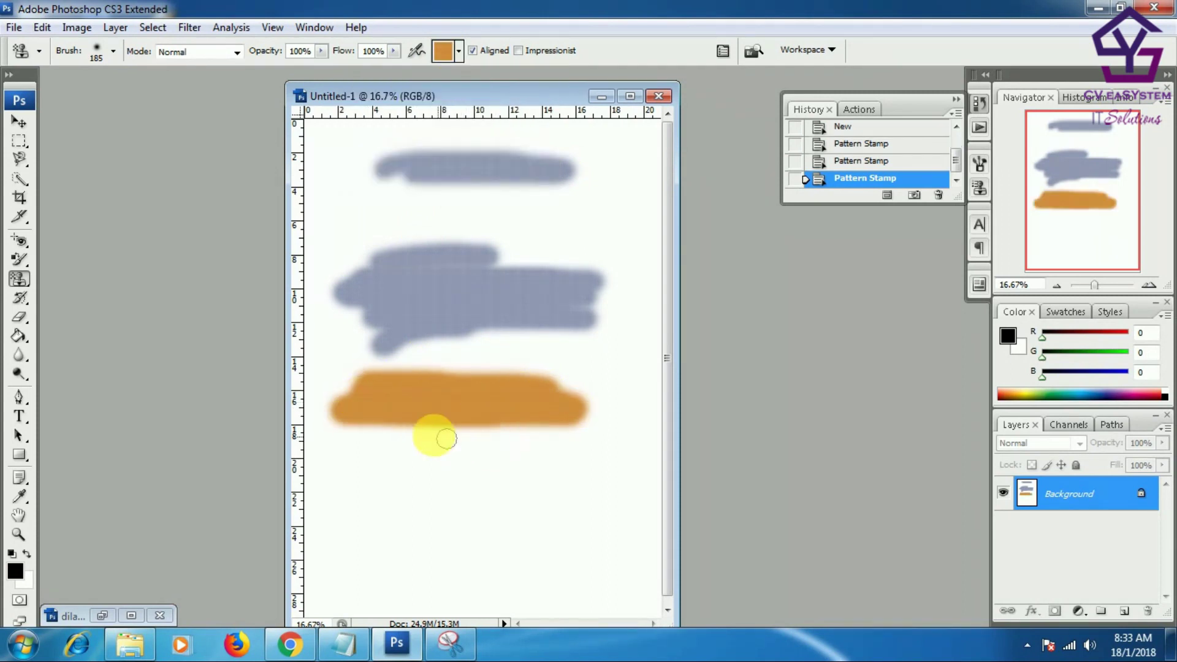
{"action": "left_click", "coordinate": [458, 52]}
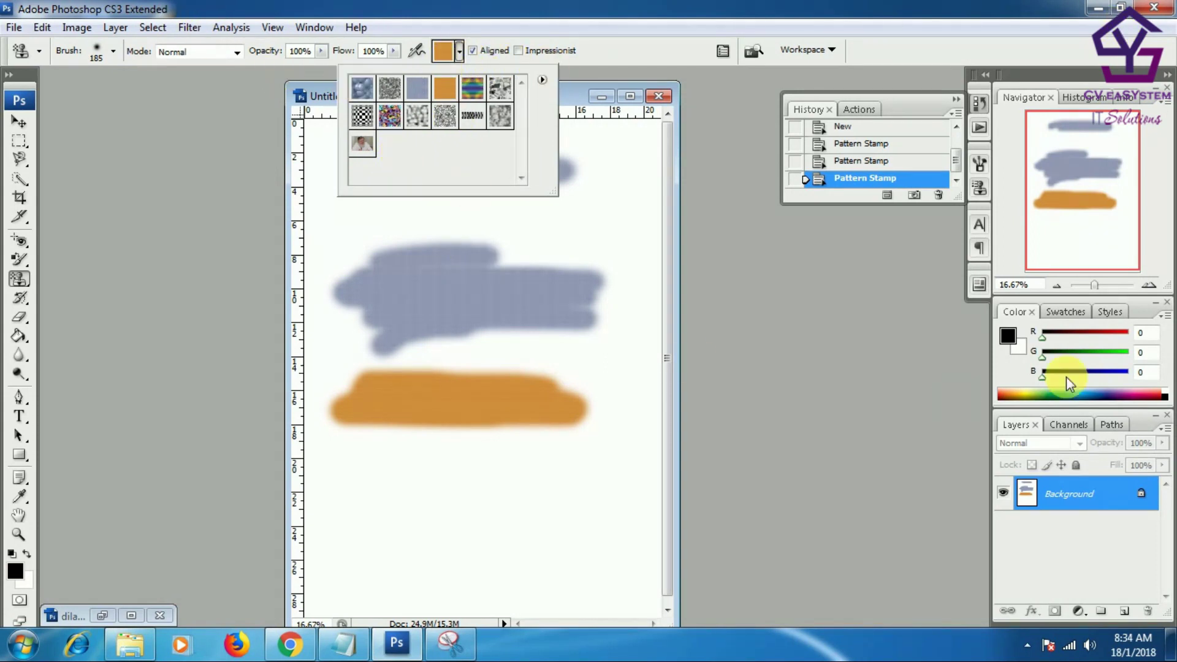
- Open the cv logo image from the My Pictures folder
{"action": "left_click", "coordinate": [11, 31]}
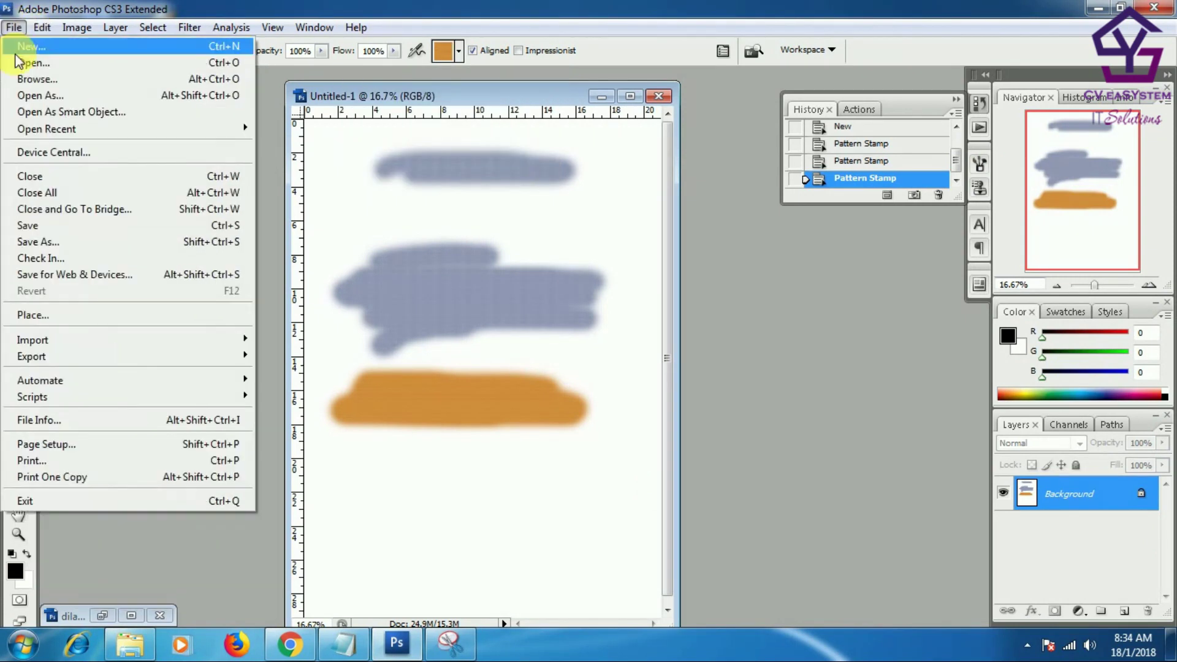
{"action": "left_click", "coordinate": [26, 64]}
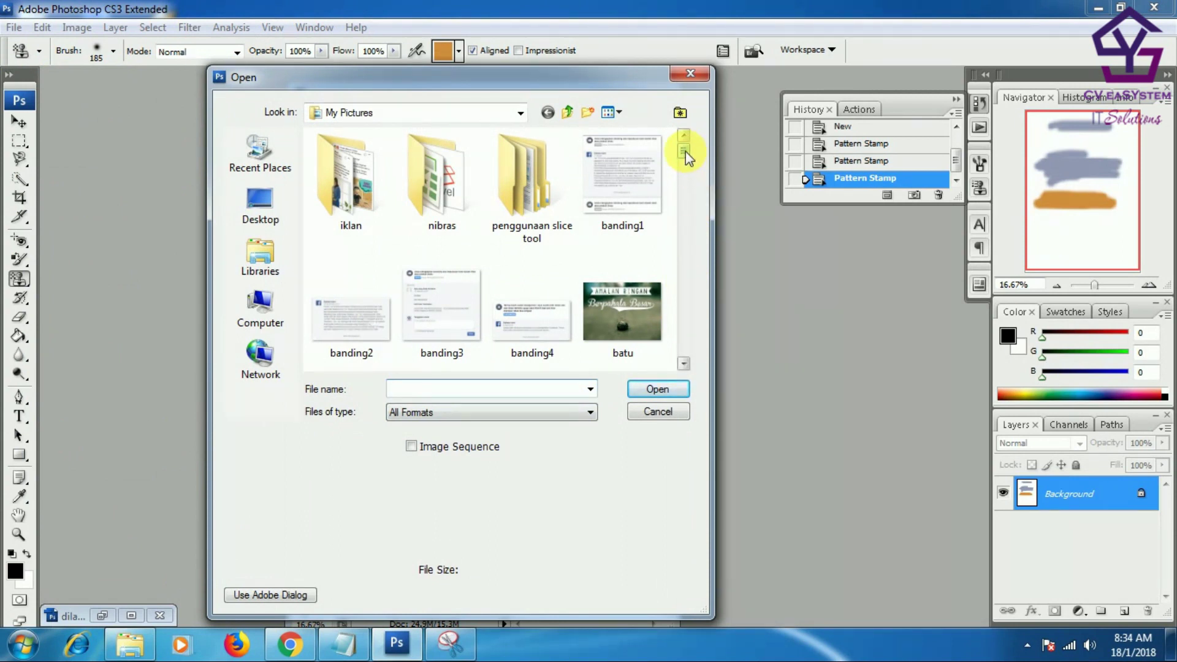
{"action": "left_click_drag", "start_coordinate": [685, 152], "coordinate": [685, 177]}
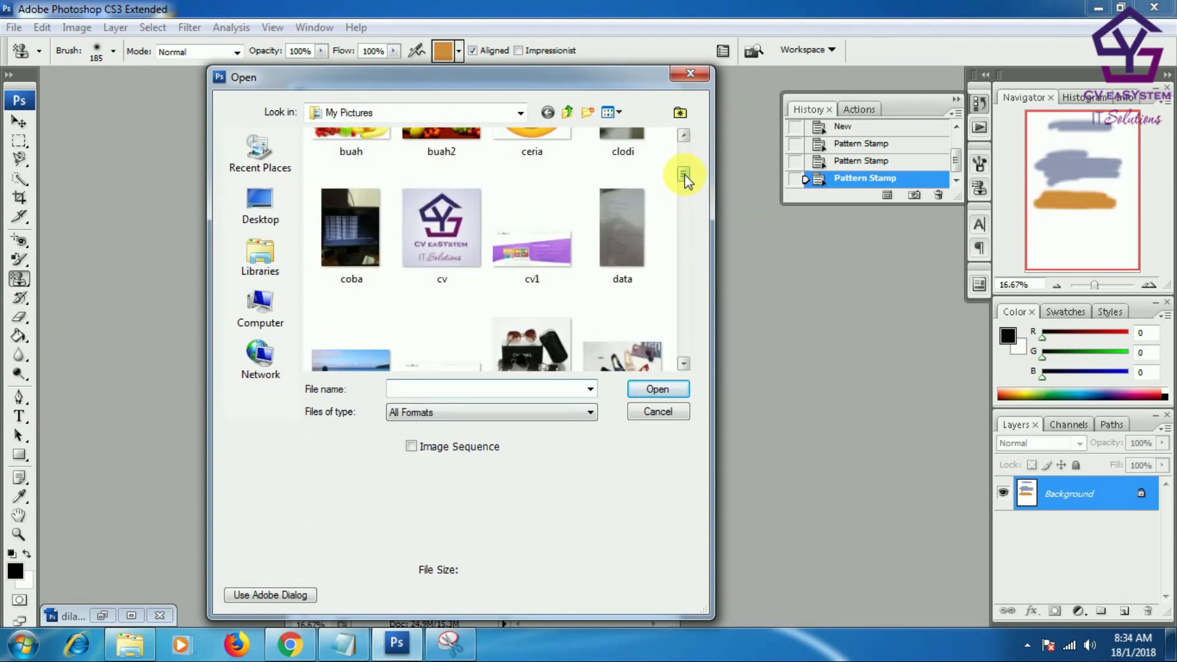
{"action": "left_click", "coordinate": [440, 233]}
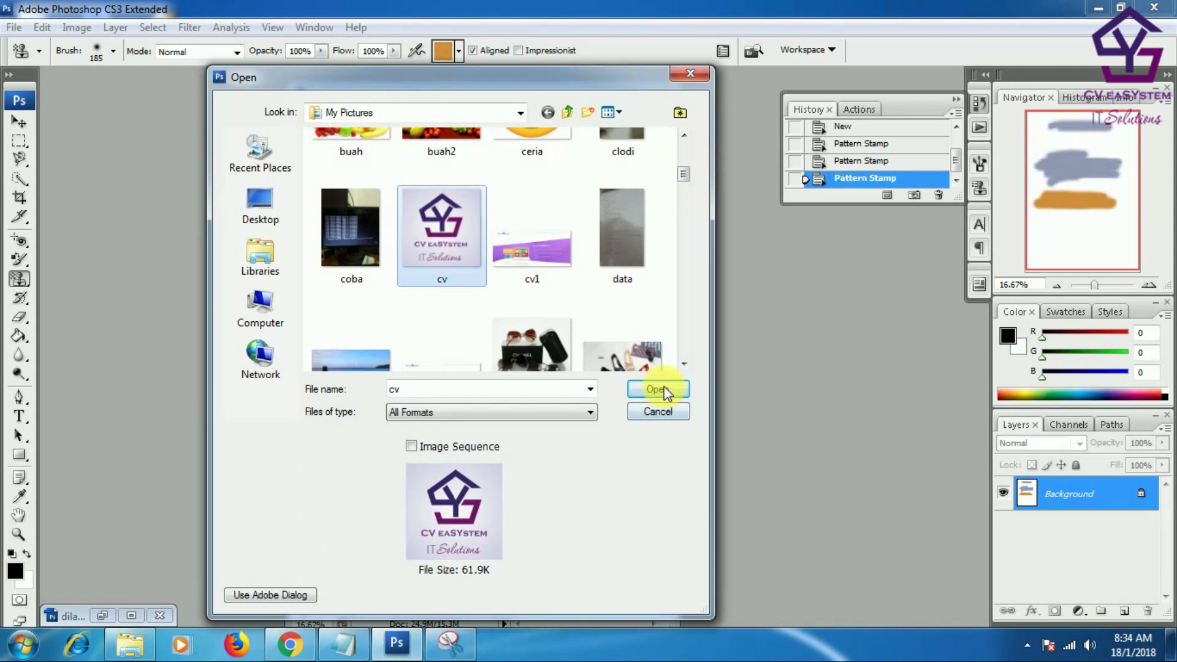
{"action": "left_click", "coordinate": [627, 389]}
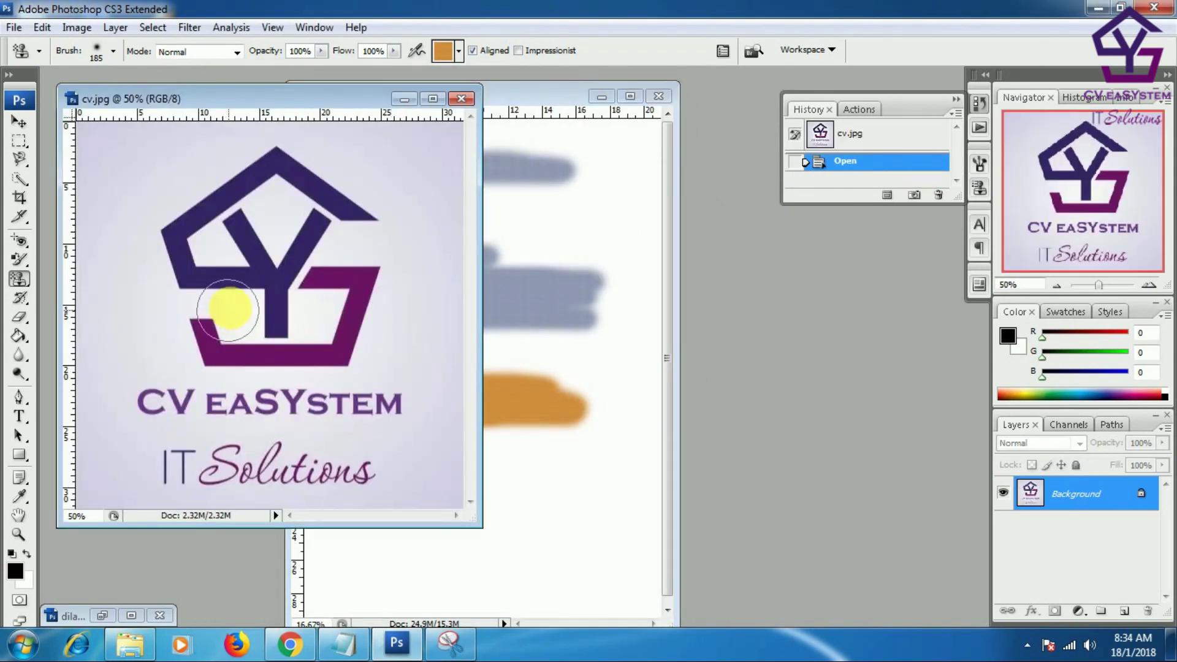
- Move the cv.jpg window over the page and make the Rectangular Marquee active
{"action": "left_click", "coordinate": [19, 122]}
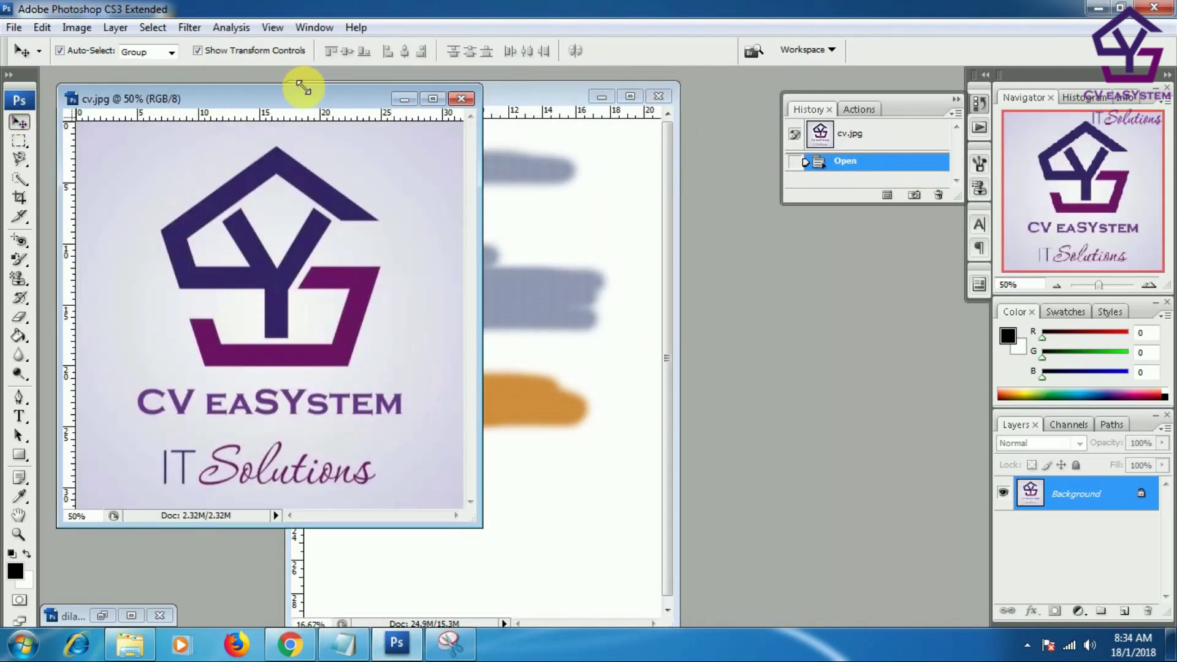
{"action": "left_click_drag", "start_coordinate": [294, 101], "coordinate": [457, 101]}
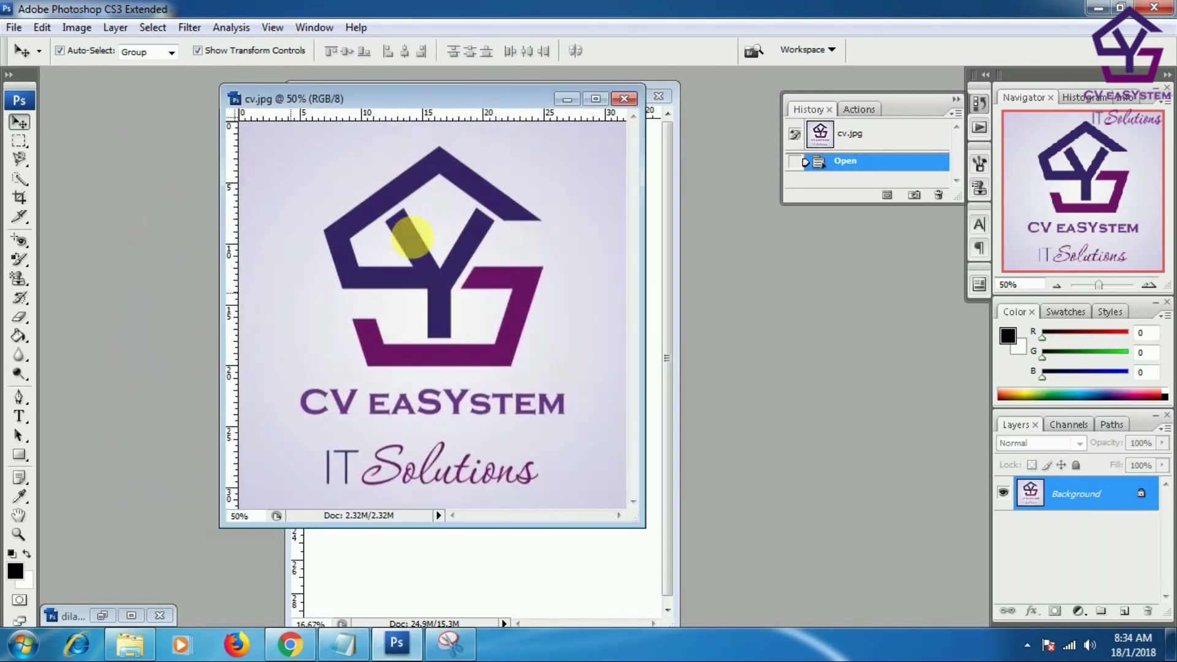
{"action": "left_click", "coordinate": [19, 141]}
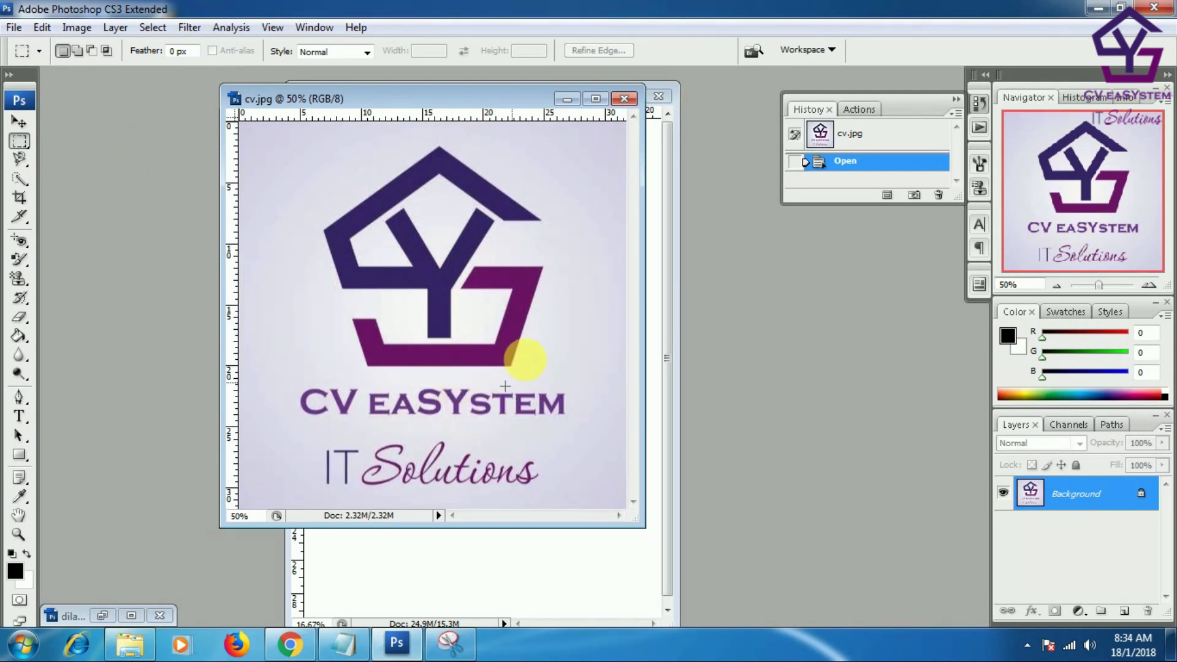
{"action": "scroll", "coordinate": [522, 346], "scroll_direction": "up", "scroll_amount": 1}
{"action": "scroll", "coordinate": [520, 347], "scroll_direction": "down", "scroll_amount": 1}
{"action": "scroll", "coordinate": [519, 347], "scroll_direction": "down", "scroll_amount": 1}
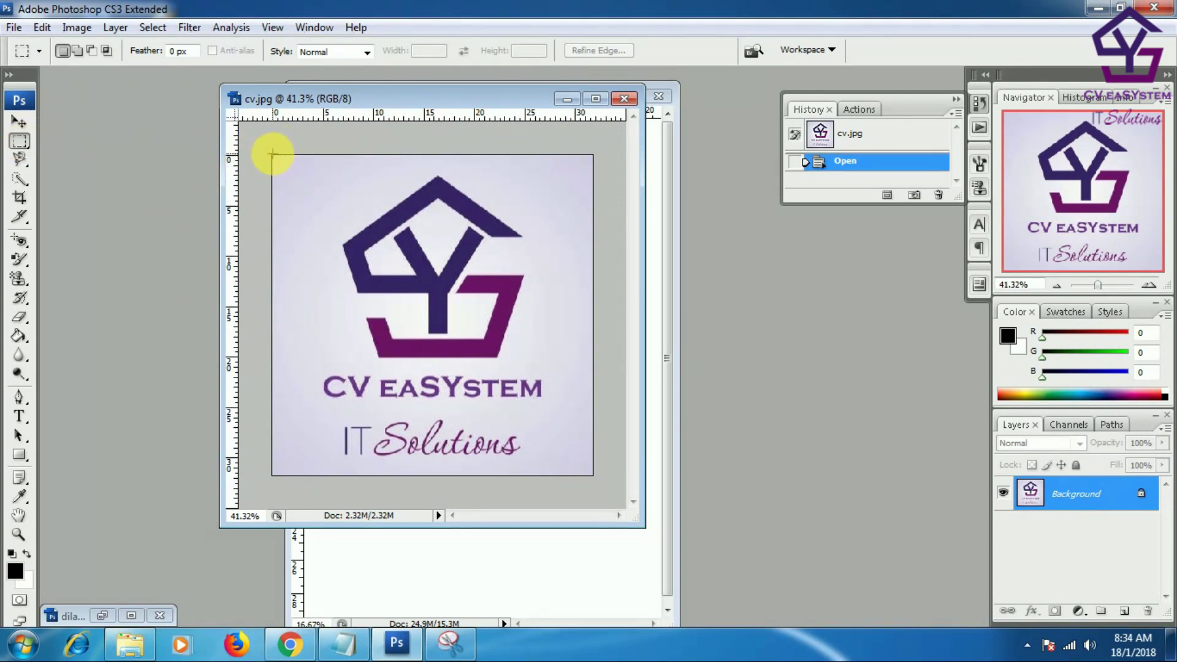
- Marquee the whole logo, define it as pattern 'cv.jpg', deselect, and minimize its window
{"action": "left_click_drag", "start_coordinate": [278, 161], "coordinate": [581, 411]}
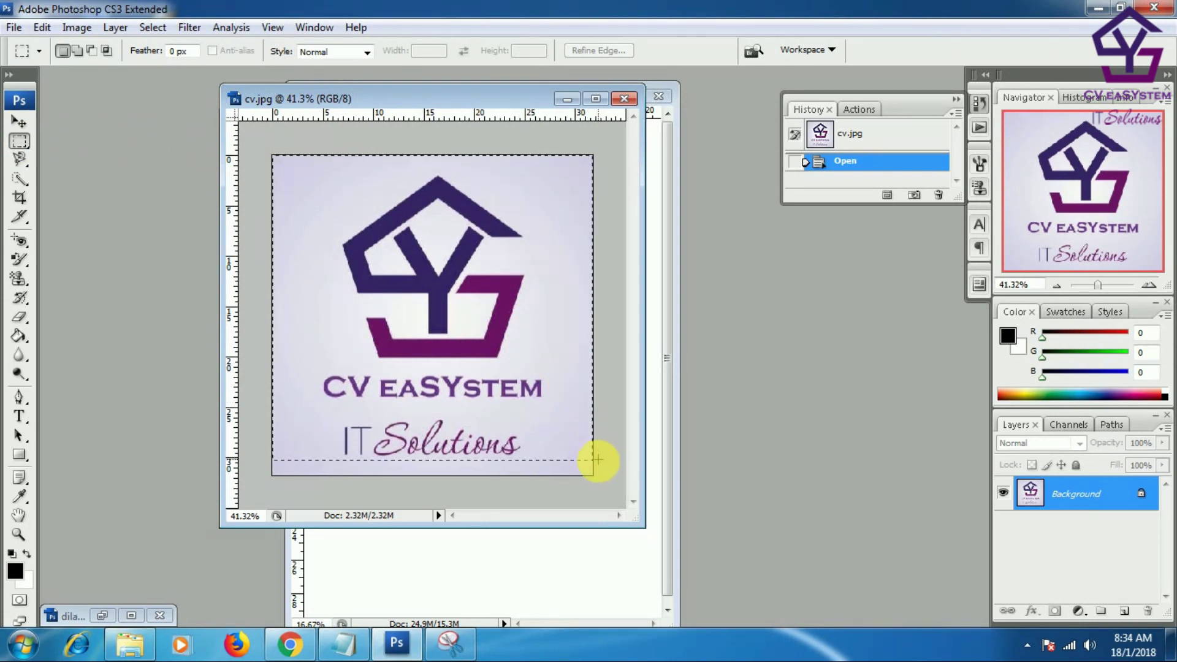
{"action": "left_click_drag", "start_coordinate": [592, 477], "coordinate": [592, 476]}
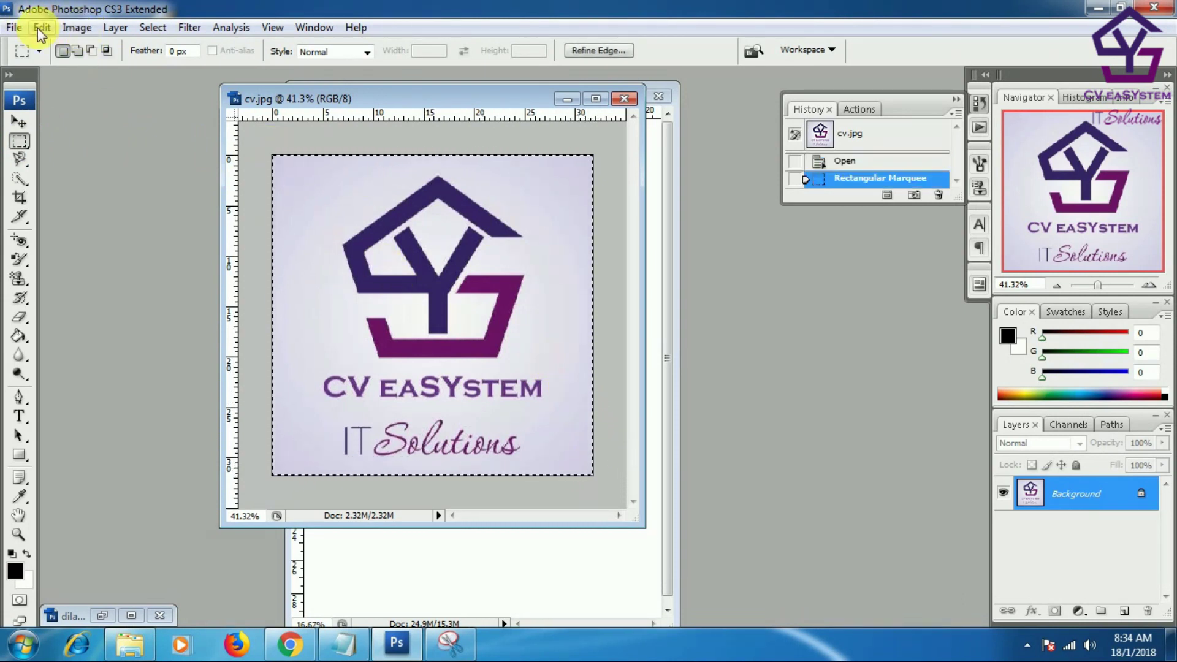
{"action": "left_click", "coordinate": [14, 28]}
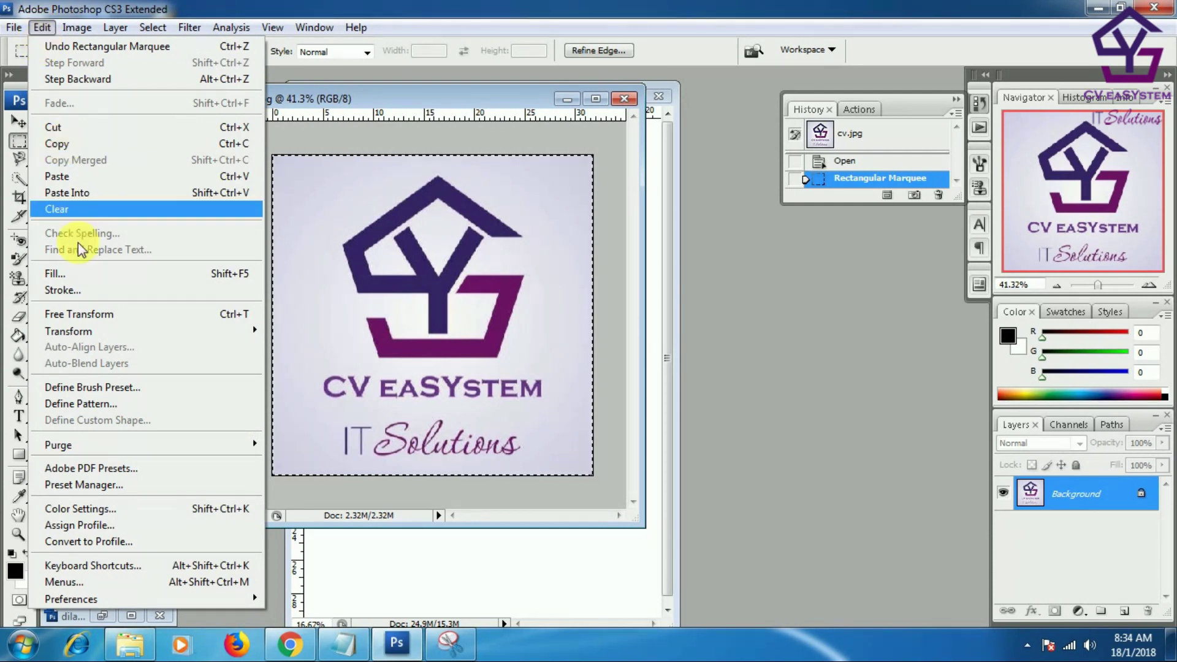
{"action": "left_click", "coordinate": [111, 405]}
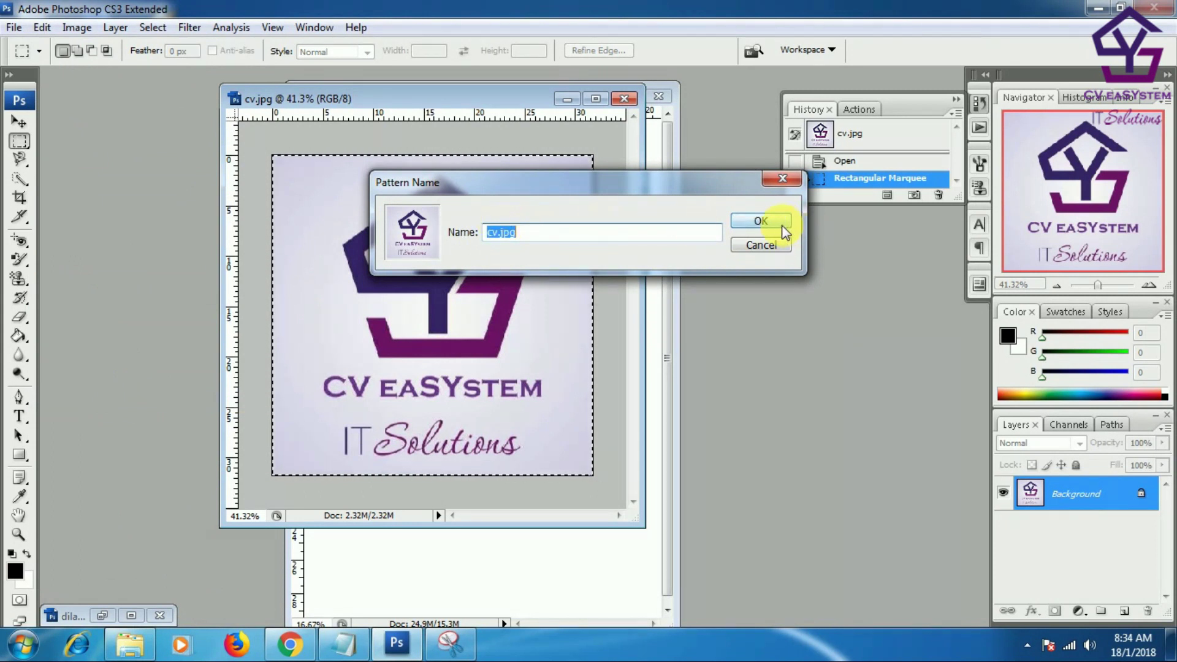
{"action": "left_click", "coordinate": [762, 224]}
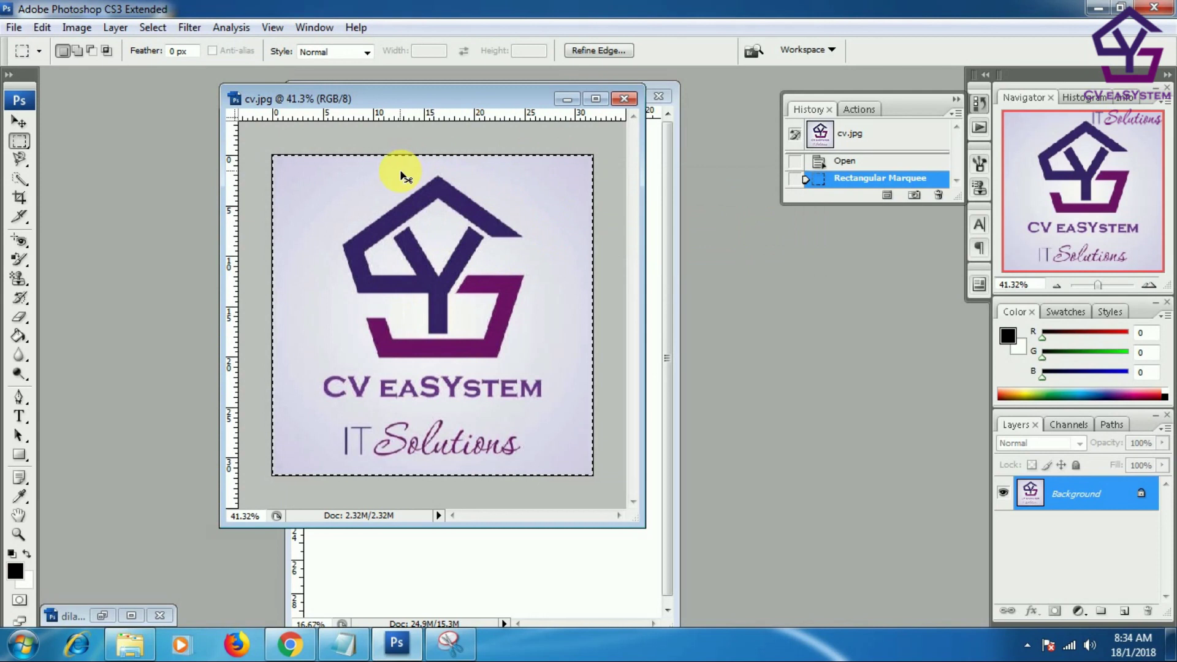
{"action": "key", "text": "ctrl+d"}
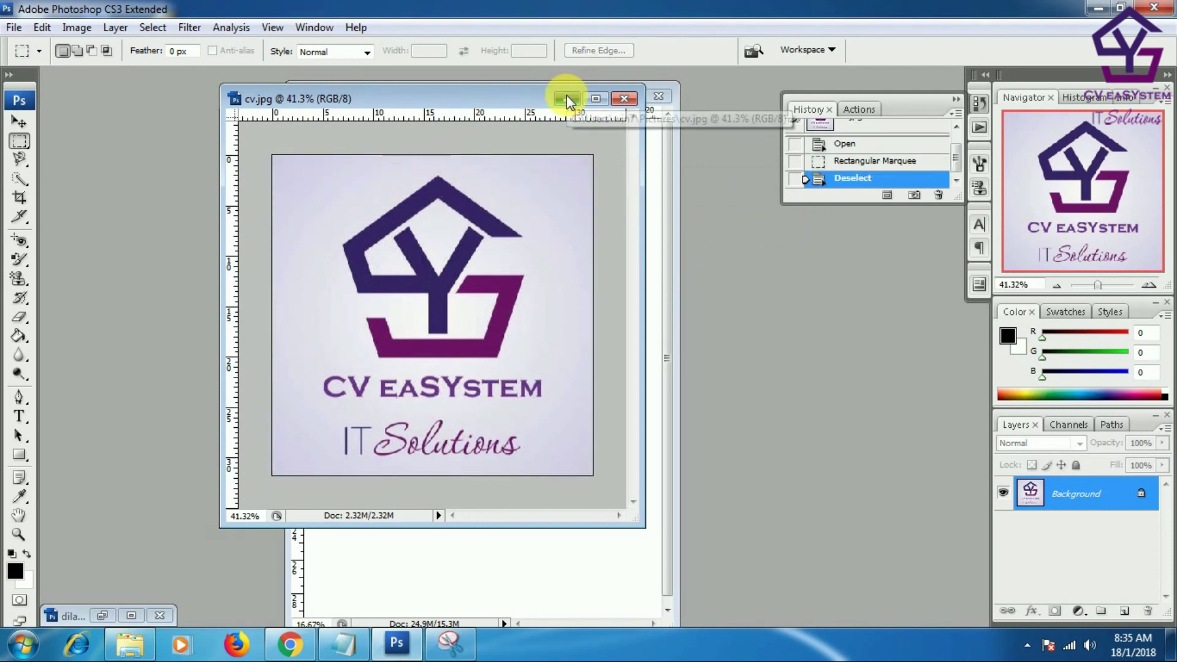
{"action": "left_click", "coordinate": [566, 100]}
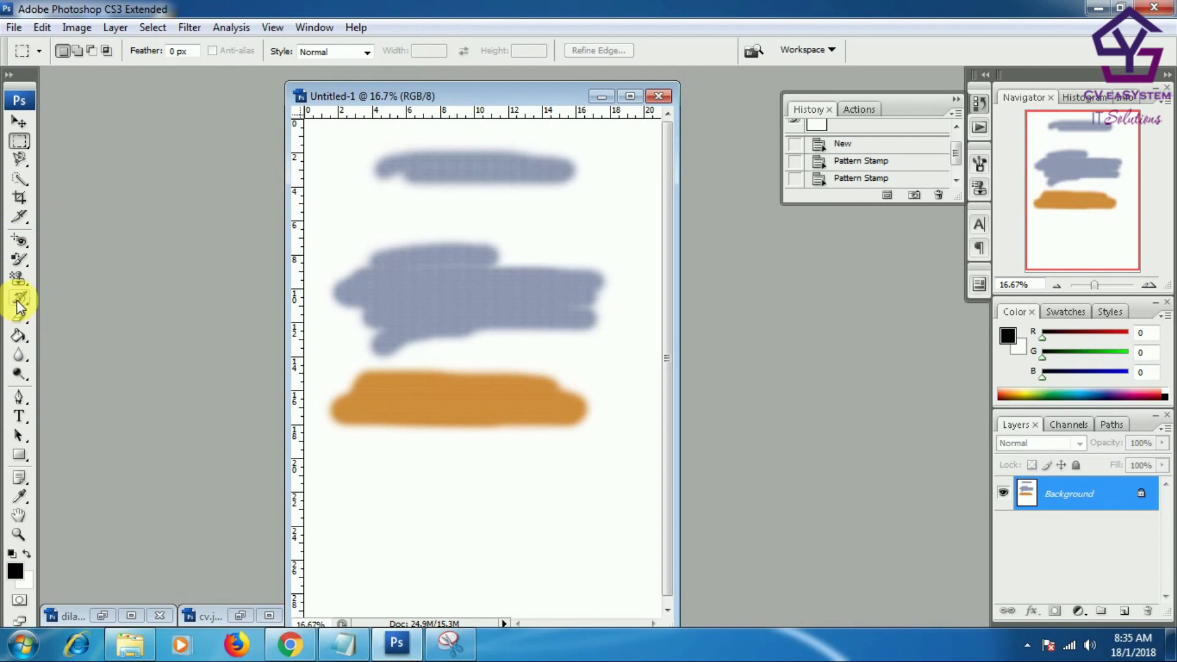
- Switch to the Pattern Stamp Tool and bring up the pattern list to find cv.jpg
{"action": "left_click", "coordinate": [19, 279]}
{"action": "left_click", "coordinate": [79, 293]}
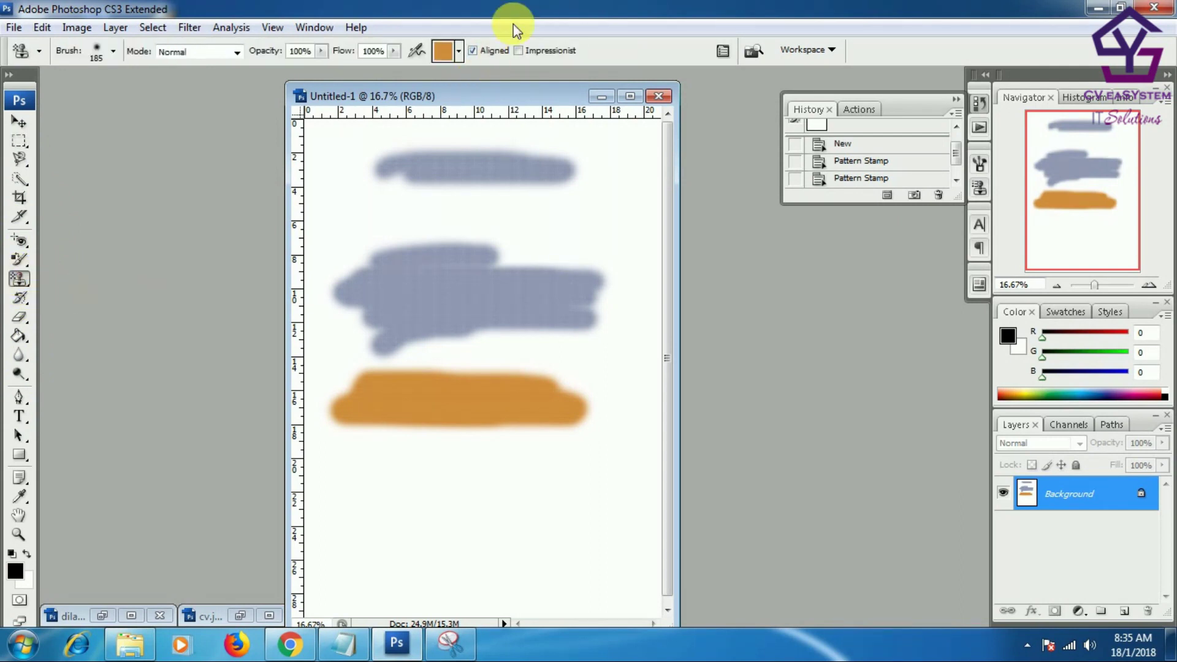
{"action": "left_click", "coordinate": [458, 52]}
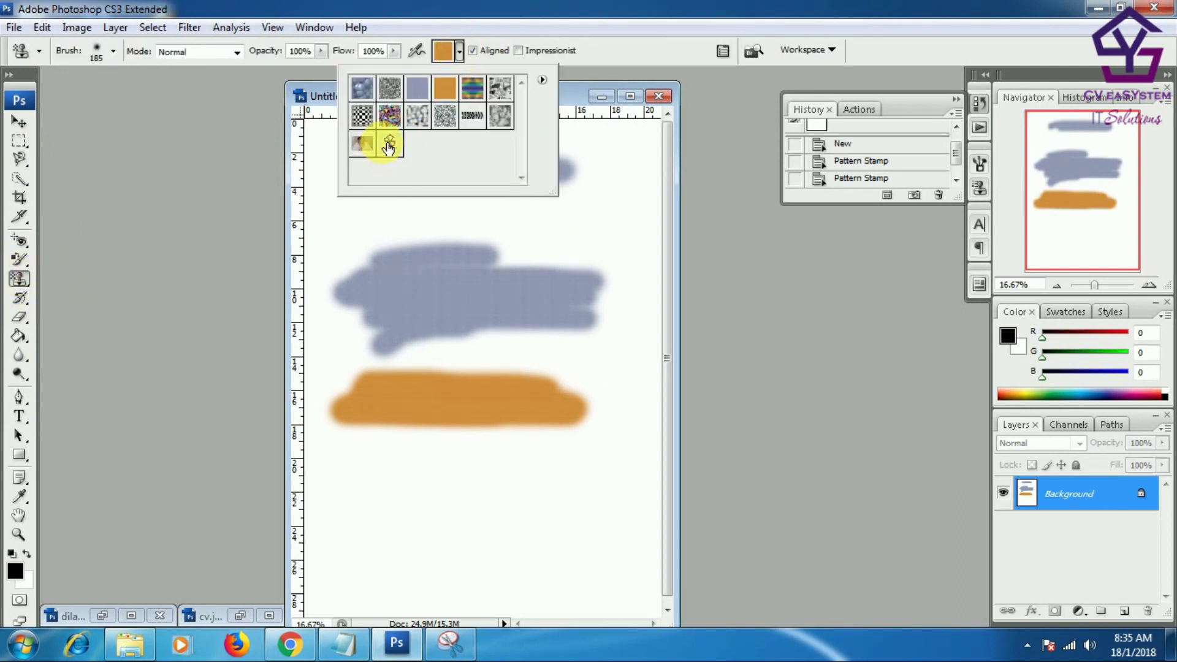
- Stamp cv.jpg logo rows over the orange stroke, the blue strokes, and the page top
{"action": "mouse_move", "coordinate": [344, 476]}
{"action": "left_mouse_down"}
{"action": "mouse_move", "coordinate": [441, 475]}
{"action": "mouse_move", "coordinate": [432, 489]}
{"action": "mouse_move", "coordinate": [333, 446]}
{"action": "mouse_move", "coordinate": [394, 420]}
{"action": "mouse_move", "coordinate": [407, 392]}
{"action": "mouse_move", "coordinate": [407, 421]}
{"action": "mouse_move", "coordinate": [425, 428]}
{"action": "mouse_move", "coordinate": [310, 473]}
{"action": "mouse_move", "coordinate": [389, 406]}
{"action": "mouse_move", "coordinate": [343, 368]}
{"action": "mouse_move", "coordinate": [312, 441]}
{"action": "mouse_move", "coordinate": [393, 469]}
{"action": "mouse_move", "coordinate": [488, 411]}
{"action": "mouse_move", "coordinate": [460, 475]}
{"action": "mouse_move", "coordinate": [469, 509]}
{"action": "mouse_move", "coordinate": [565, 442]}
{"action": "mouse_move", "coordinate": [494, 331]}
{"action": "mouse_move", "coordinate": [482, 397]}
{"action": "left_mouse_up"}
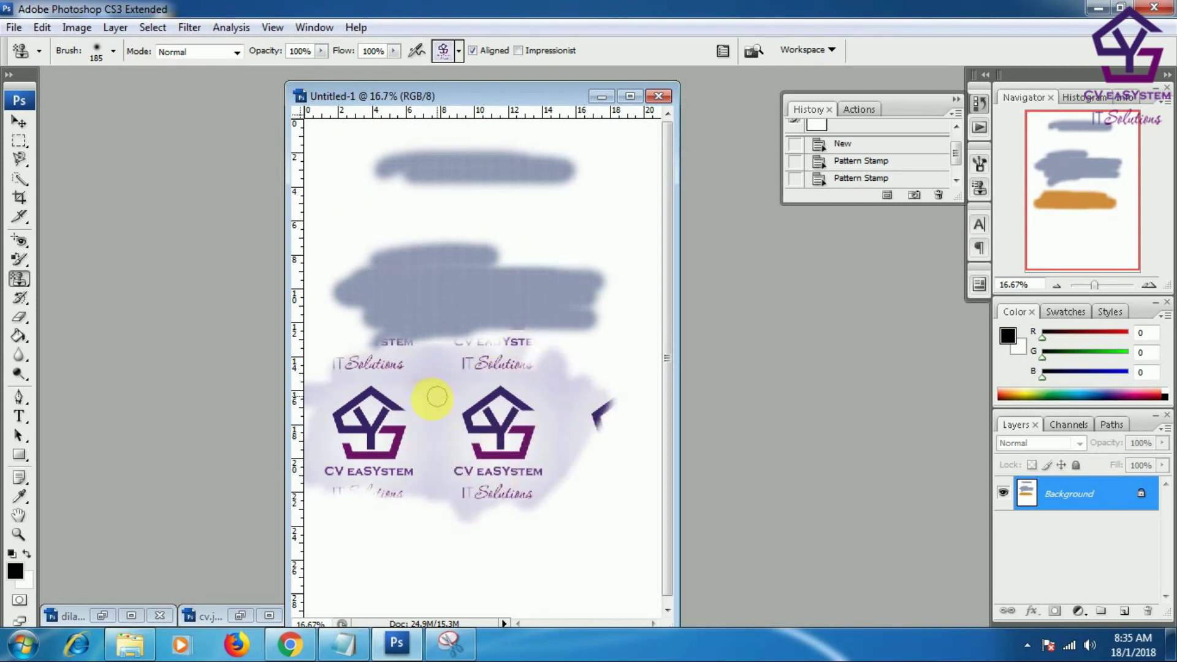
{"action": "mouse_move", "coordinate": [418, 370]}
{"action": "left_mouse_down"}
{"action": "mouse_move", "coordinate": [431, 325]}
{"action": "mouse_move", "coordinate": [386, 318]}
{"action": "mouse_move", "coordinate": [568, 288]}
{"action": "mouse_move", "coordinate": [346, 279]}
{"action": "mouse_move", "coordinate": [583, 310]}
{"action": "mouse_move", "coordinate": [489, 270]}
{"action": "mouse_move", "coordinate": [299, 266]}
{"action": "mouse_move", "coordinate": [360, 281]}
{"action": "mouse_move", "coordinate": [315, 315]}
{"action": "mouse_move", "coordinate": [515, 288]}
{"action": "mouse_move", "coordinate": [506, 300]}
{"action": "left_mouse_up"}
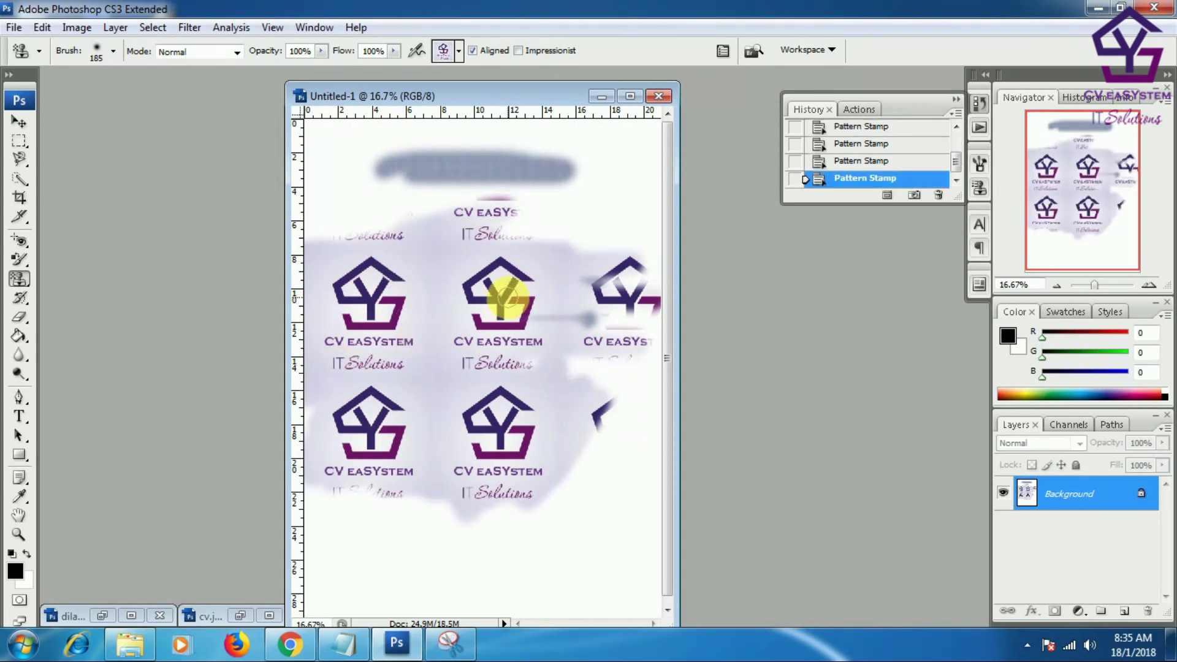
{"action": "mouse_move", "coordinate": [504, 297]}
{"action": "left_mouse_down"}
{"action": "mouse_move", "coordinate": [491, 282]}
{"action": "mouse_move", "coordinate": [505, 221]}
{"action": "mouse_move", "coordinate": [428, 229]}
{"action": "mouse_move", "coordinate": [430, 196]}
{"action": "mouse_move", "coordinate": [376, 158]}
{"action": "mouse_move", "coordinate": [454, 178]}
{"action": "mouse_move", "coordinate": [525, 139]}
{"action": "mouse_move", "coordinate": [341, 111]}
{"action": "mouse_move", "coordinate": [307, 131]}
{"action": "mouse_move", "coordinate": [381, 233]}
{"action": "mouse_move", "coordinate": [310, 215]}
{"action": "mouse_move", "coordinate": [448, 234]}
{"action": "mouse_move", "coordinate": [381, 362]}
{"action": "mouse_move", "coordinate": [432, 268]}
{"action": "left_mouse_up"}
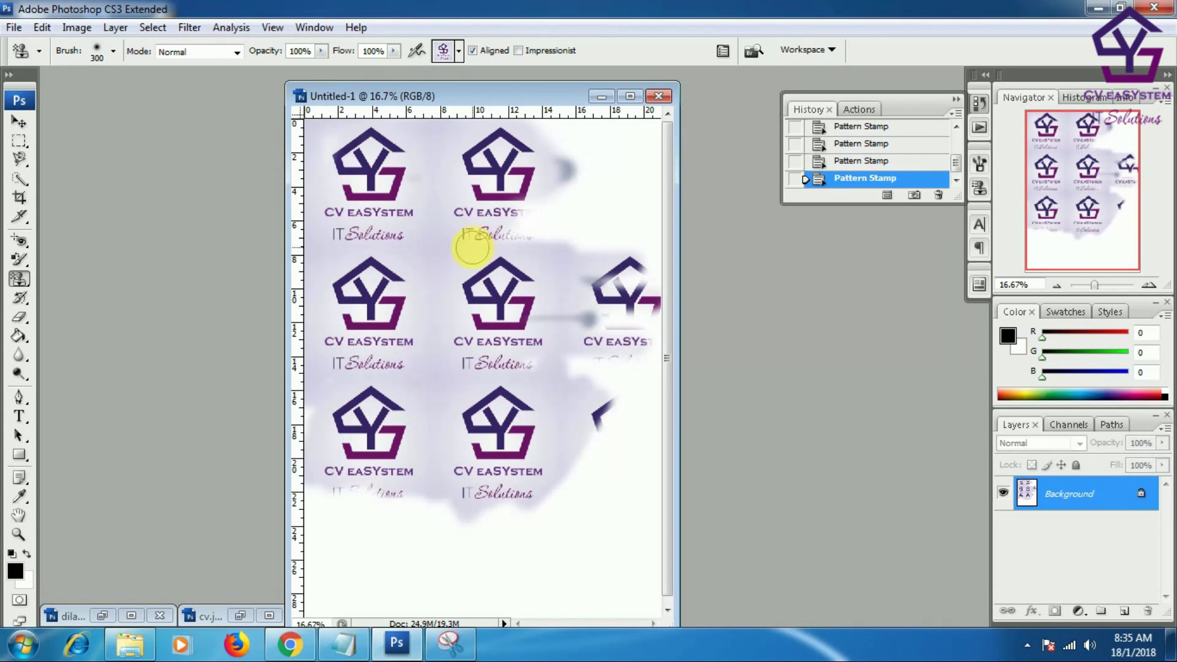
{"action": "left_click_drag", "start_coordinate": [465, 225], "coordinate": [455, 279]}
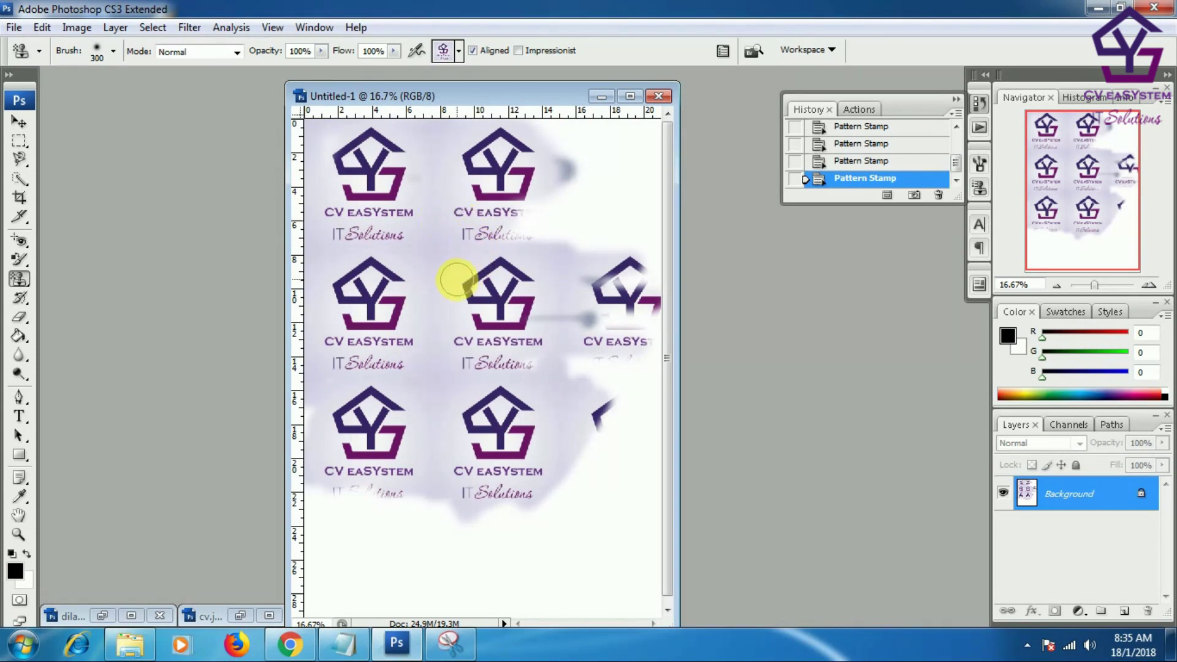